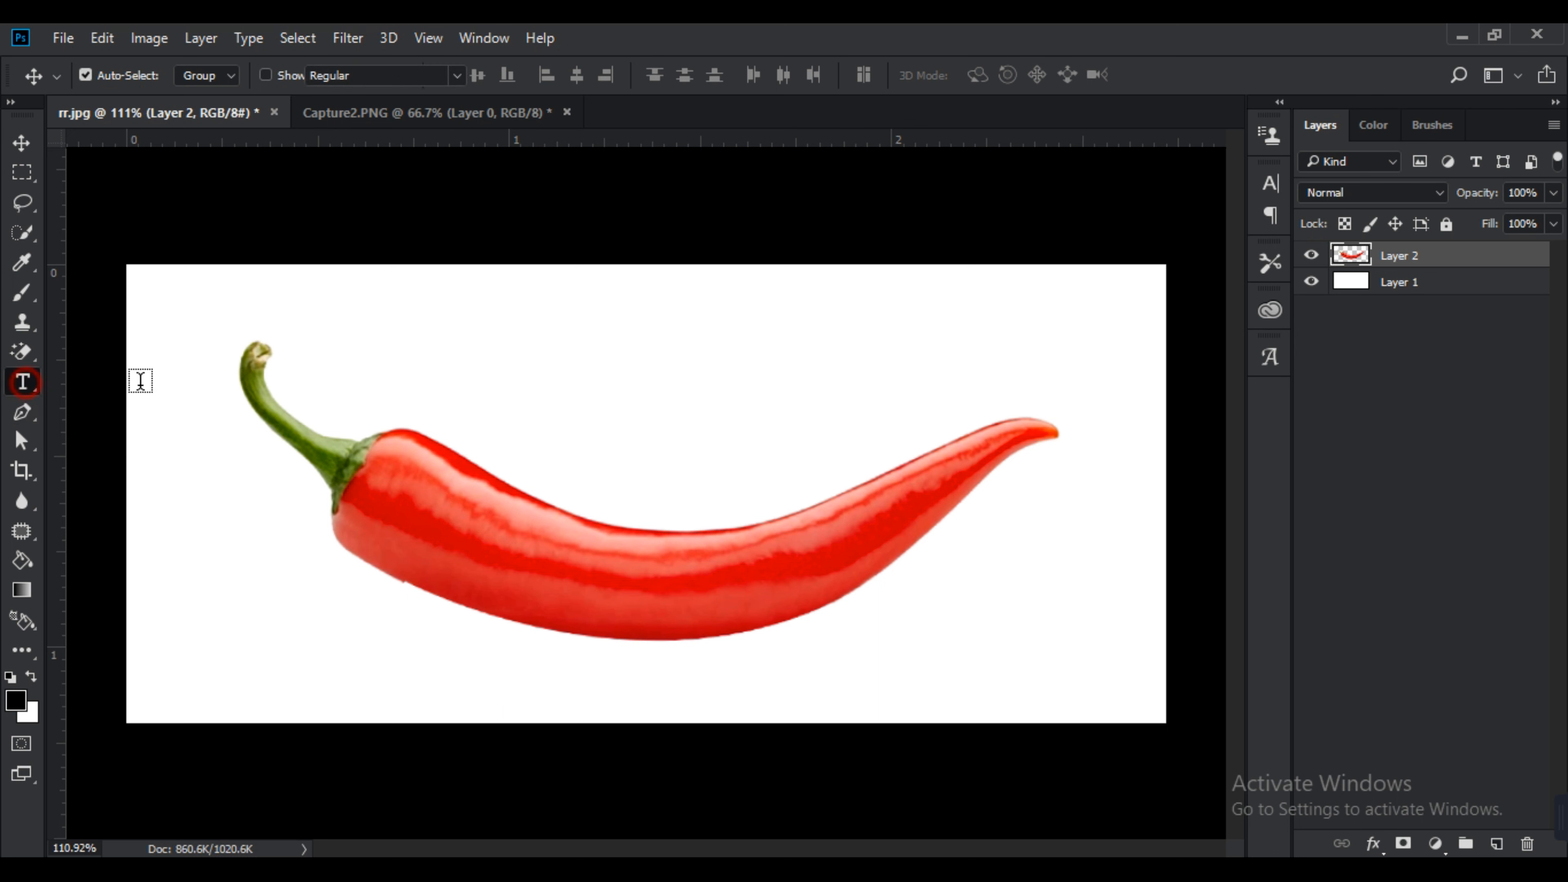
# Add the text "RED CHILI" on a new layer and place it over the middle of the chili.
pyautogui.click(1494, 844)
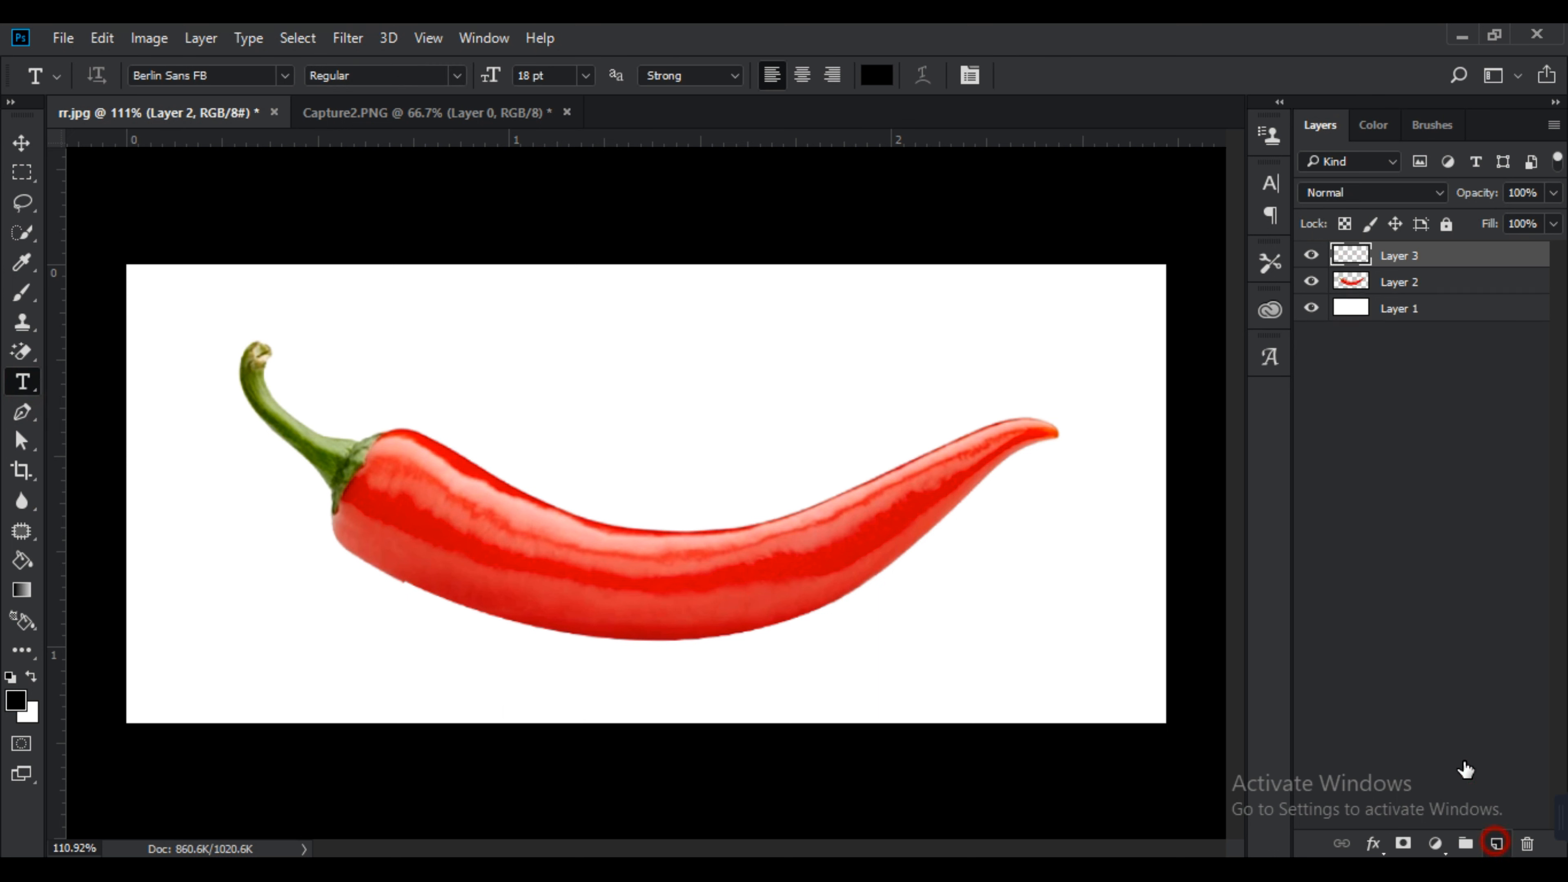
pyautogui.click(510, 377)
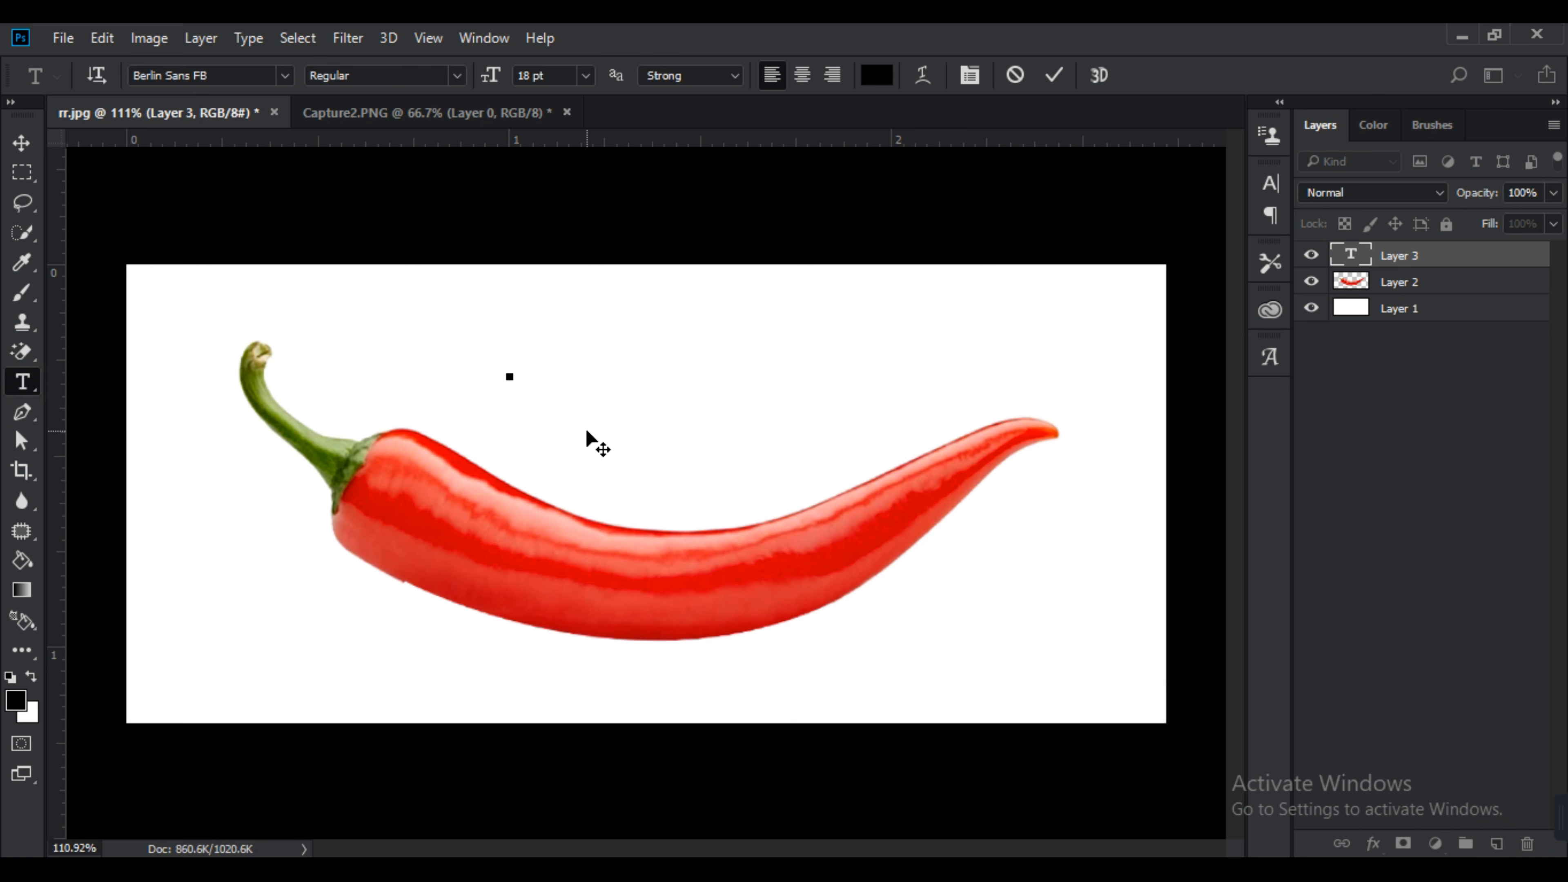
pyautogui.write('RED C')
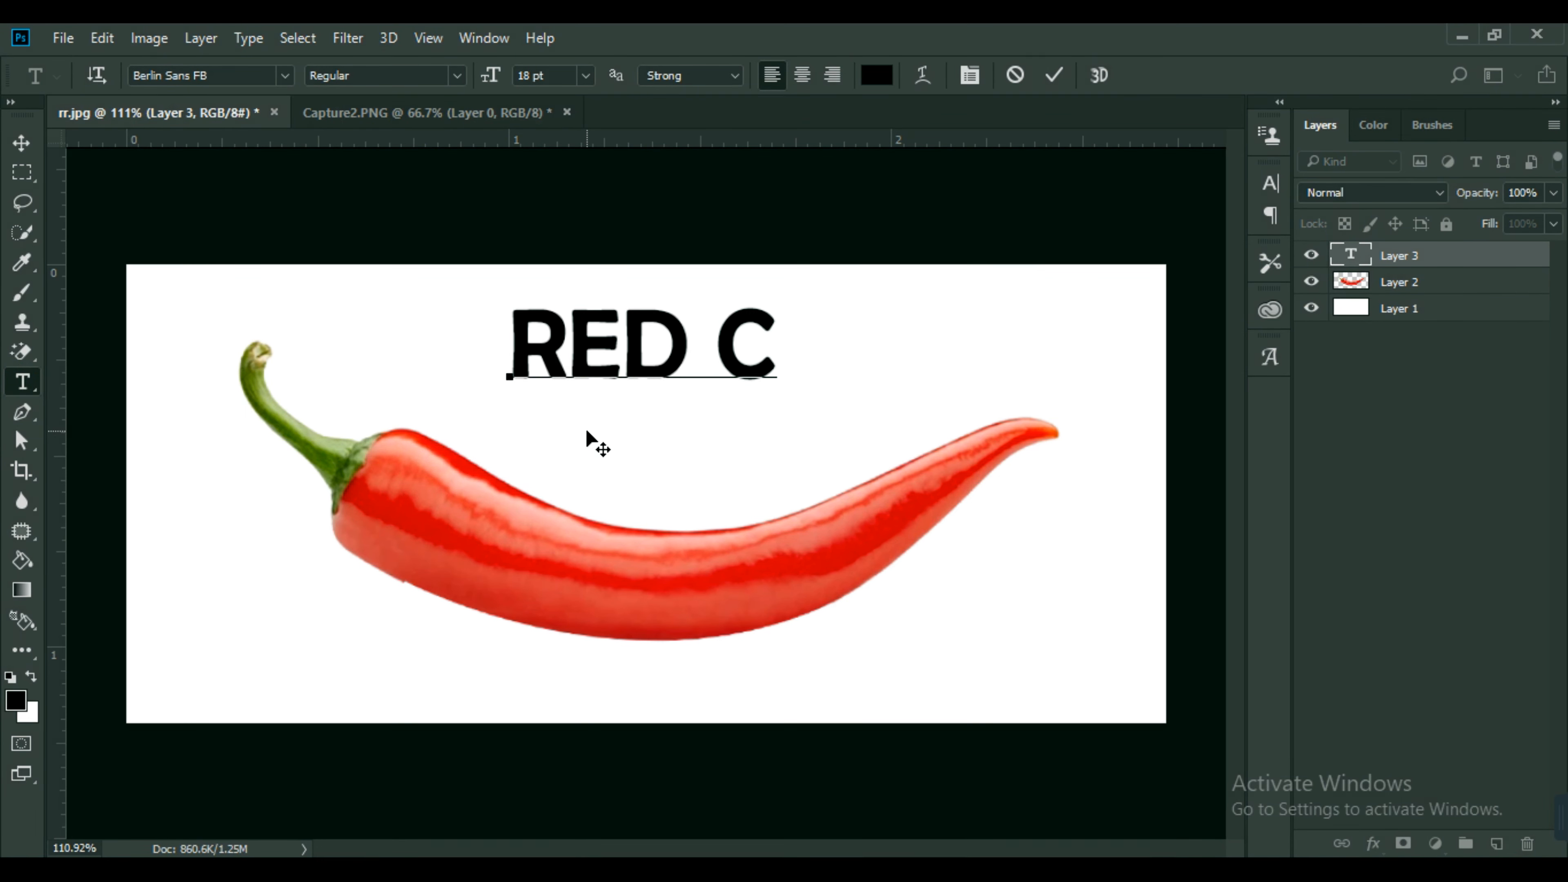
pyautogui.write('HILI')
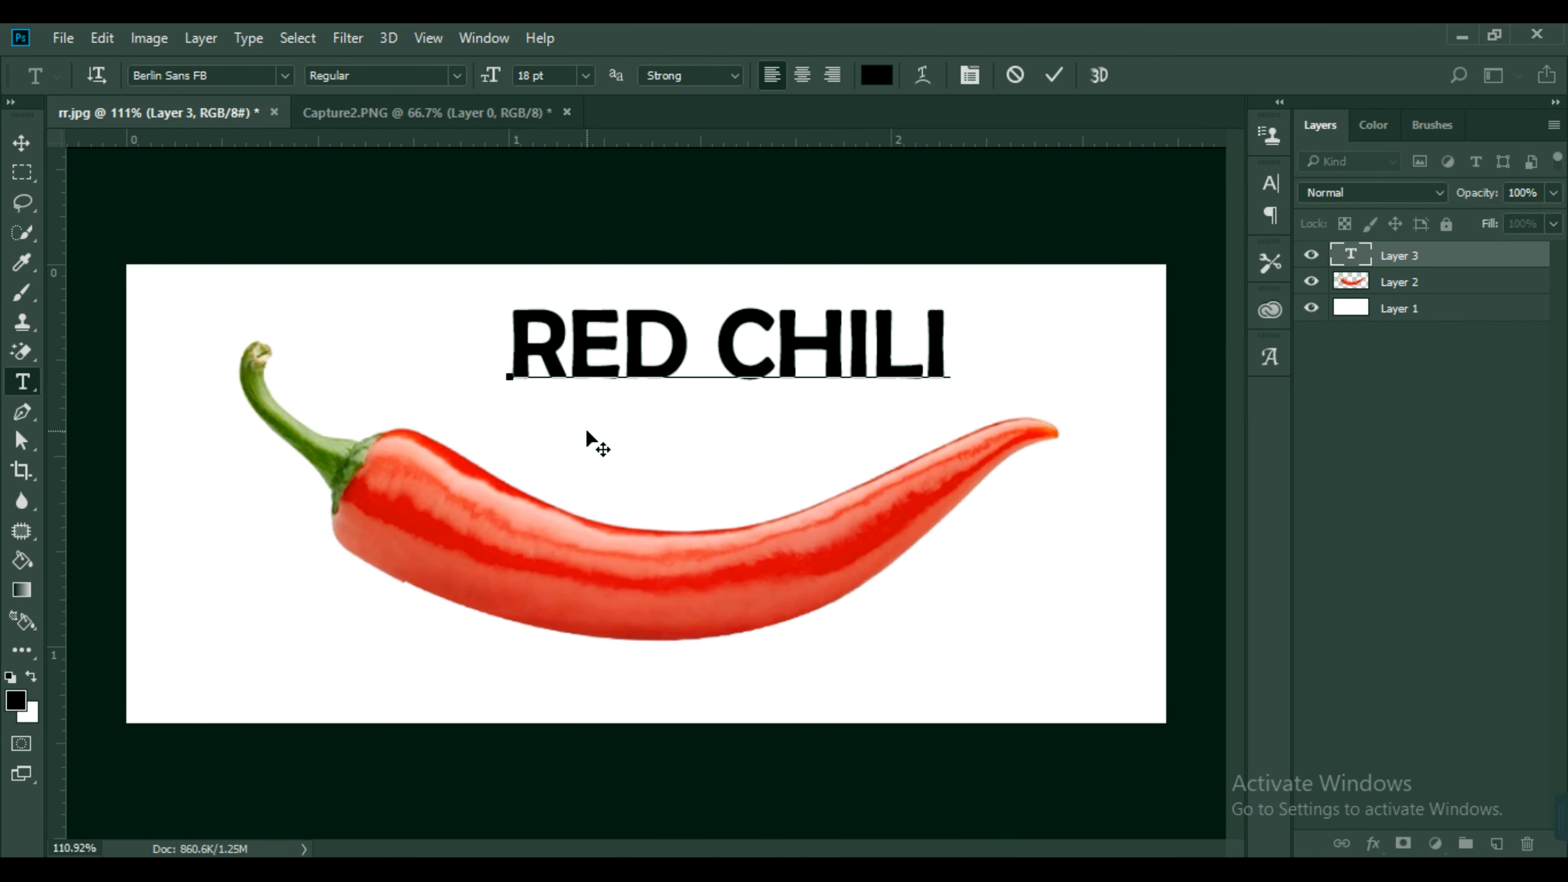
pyautogui.moveTo(648, 412); pyautogui.dragTo(566, 621)
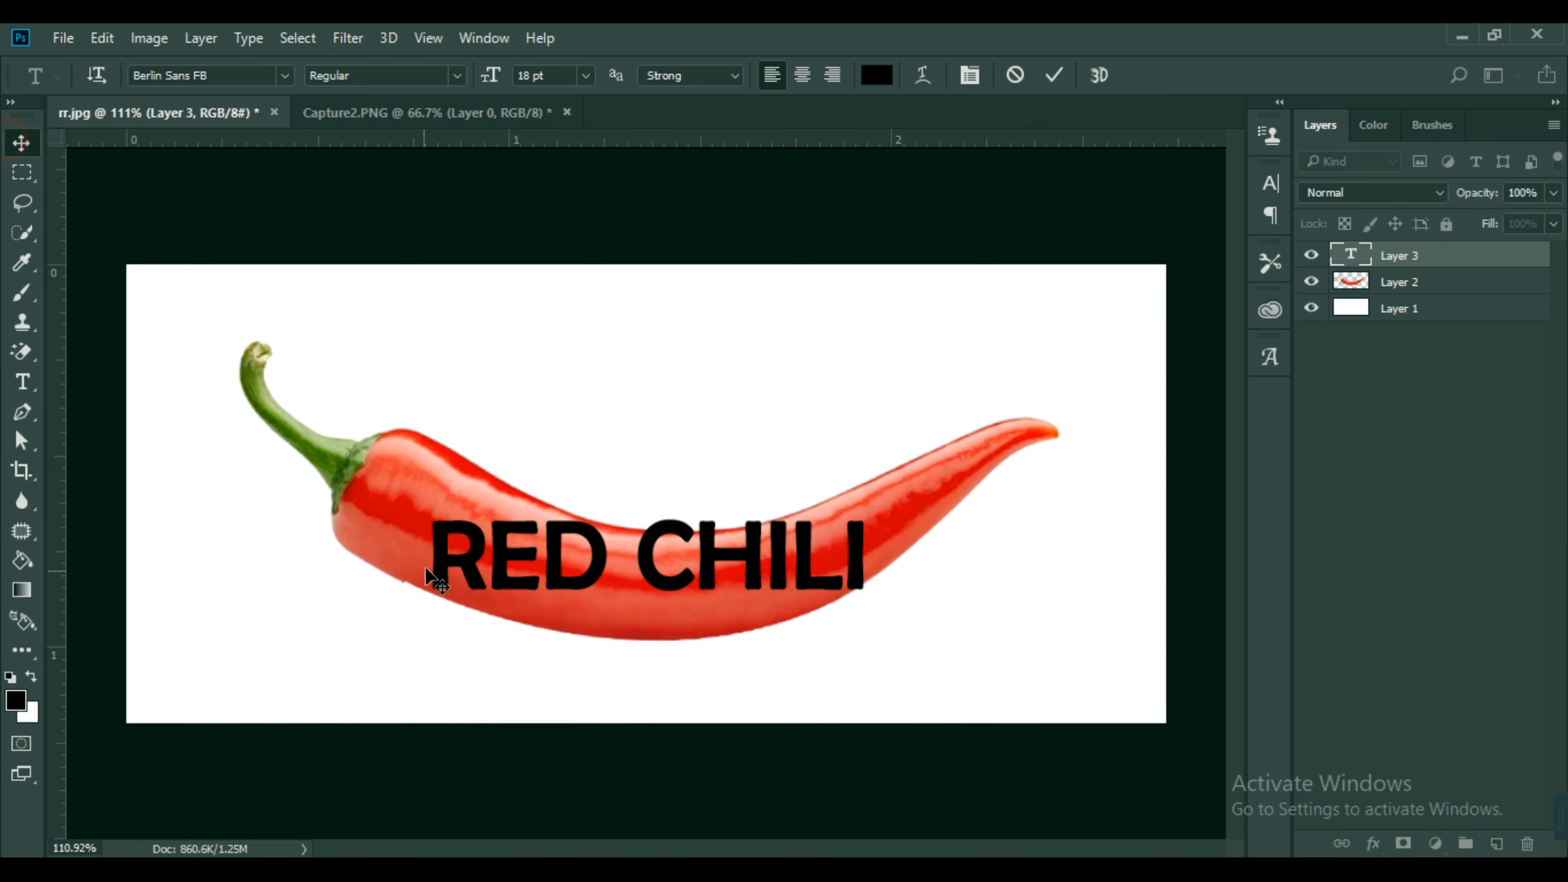
pyautogui.hotkey('ctrl', 'Return')
# Scale the RED CHILI text up to about 109% and convert its layer to a smart object.
pyautogui.hotkey('ctrl', 't')
pyautogui.moveTo(870, 609); pyautogui.dragTo(889, 617)
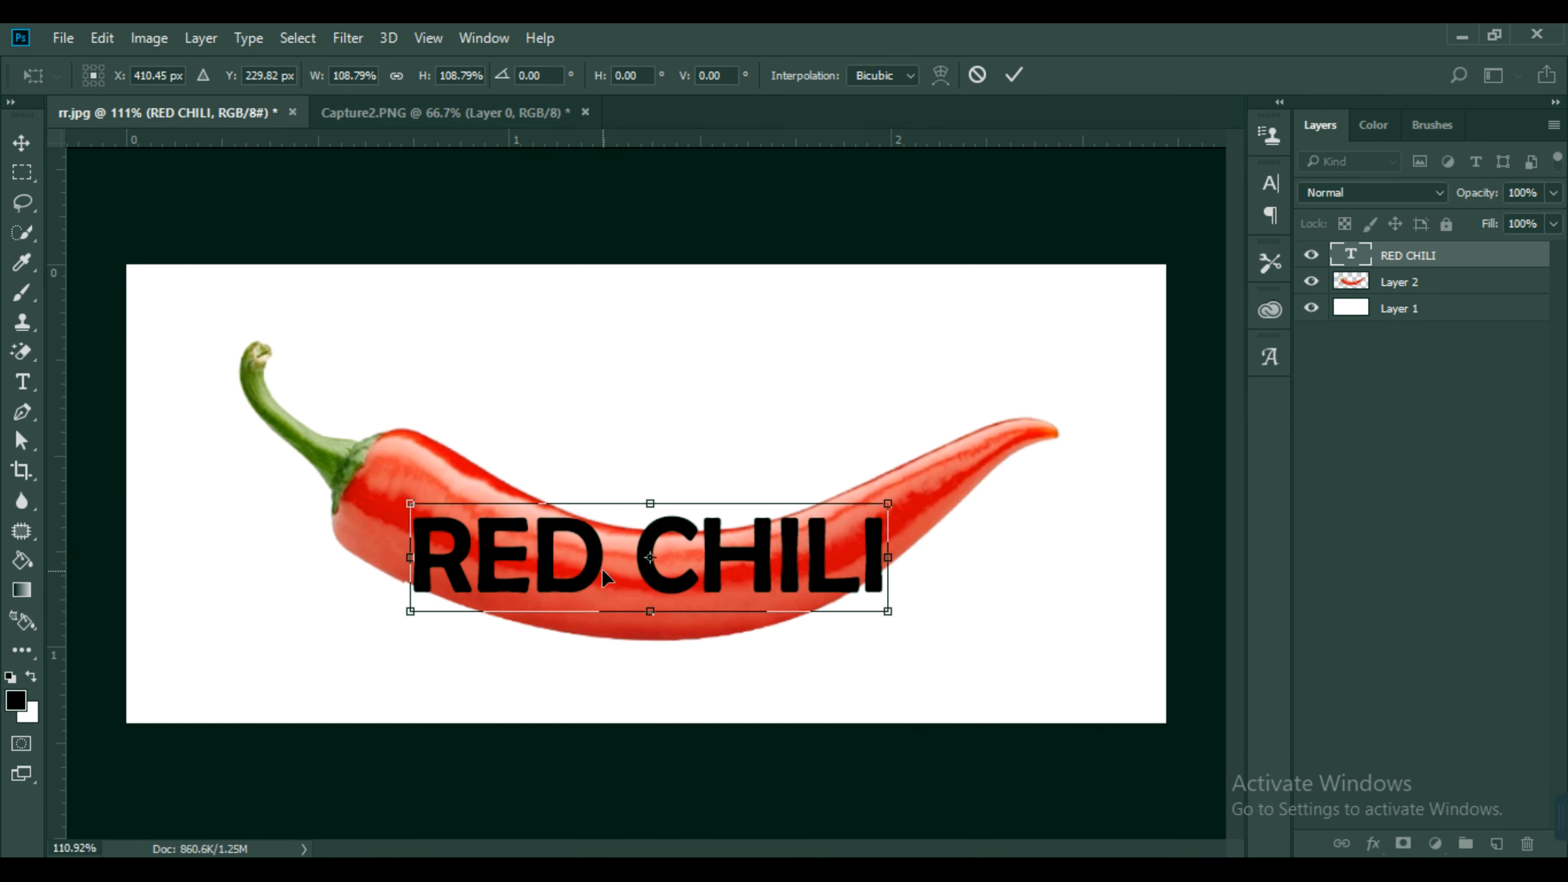
pyautogui.press('Return')
pyautogui.rightClick(1402, 258)
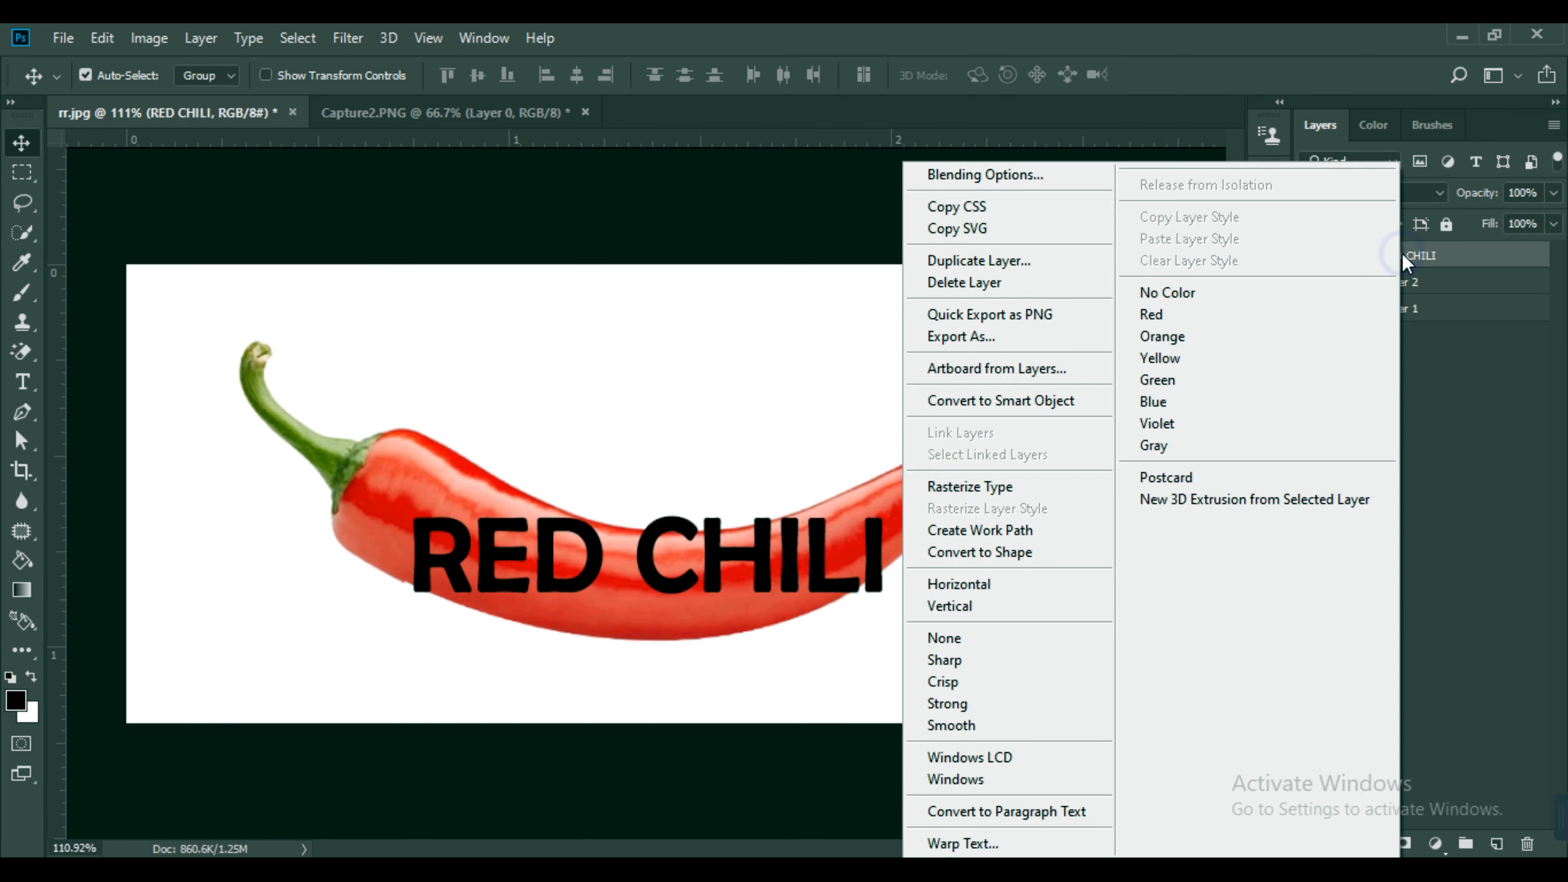
pyautogui.click(986, 403)
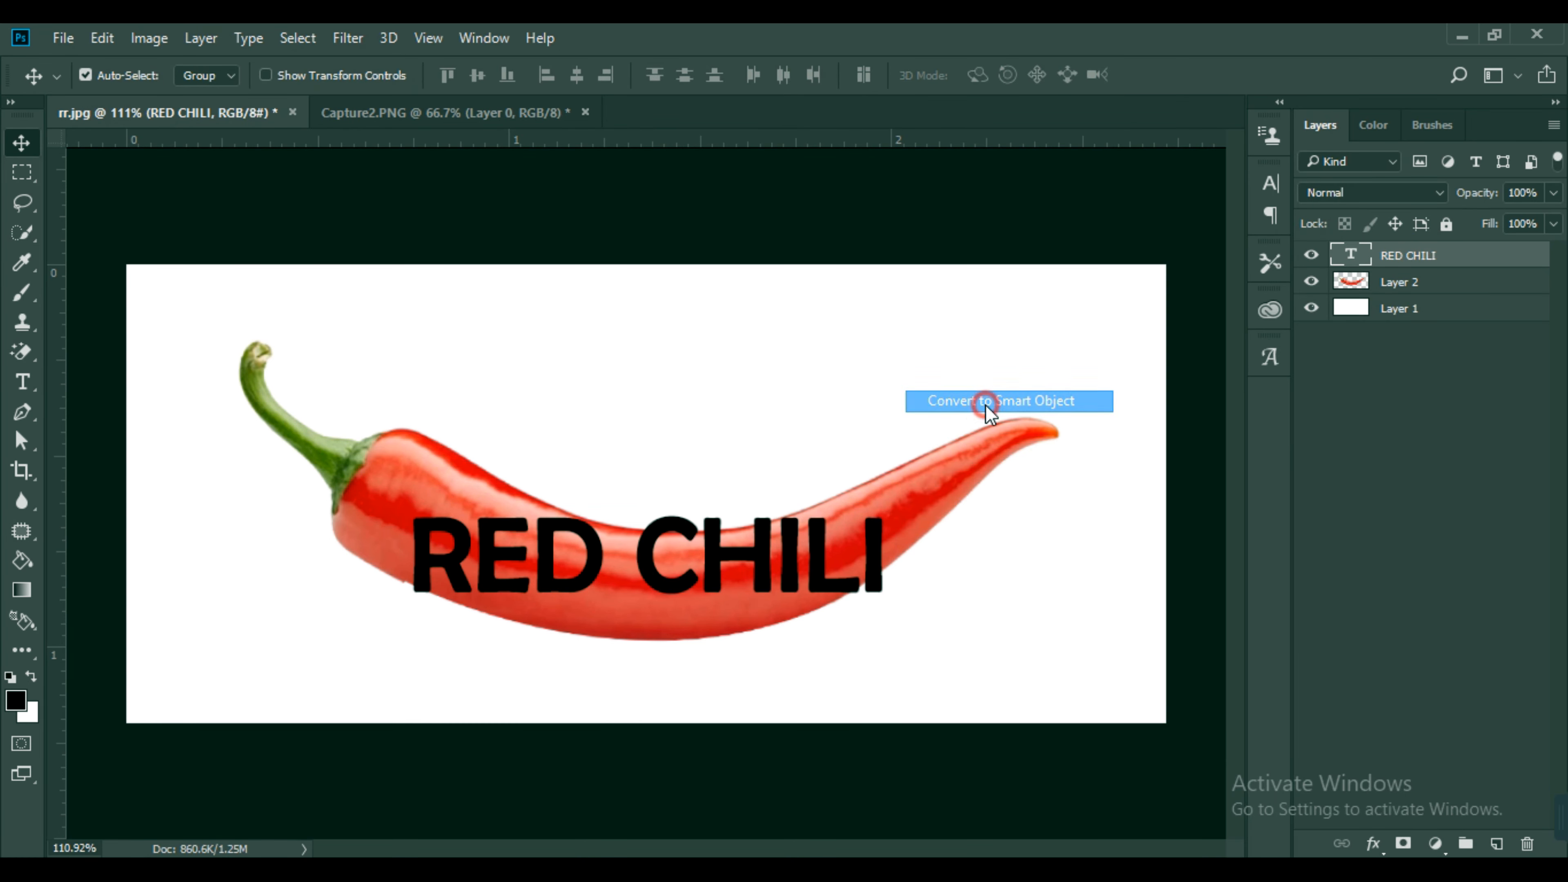
# Warp the RED CHILI smart object so its right end and lower edge follow the chili's curve.
pyautogui.click(808, 557)
pyautogui.hotkey('ctrl', 't')
pyautogui.rightClick(744, 561)
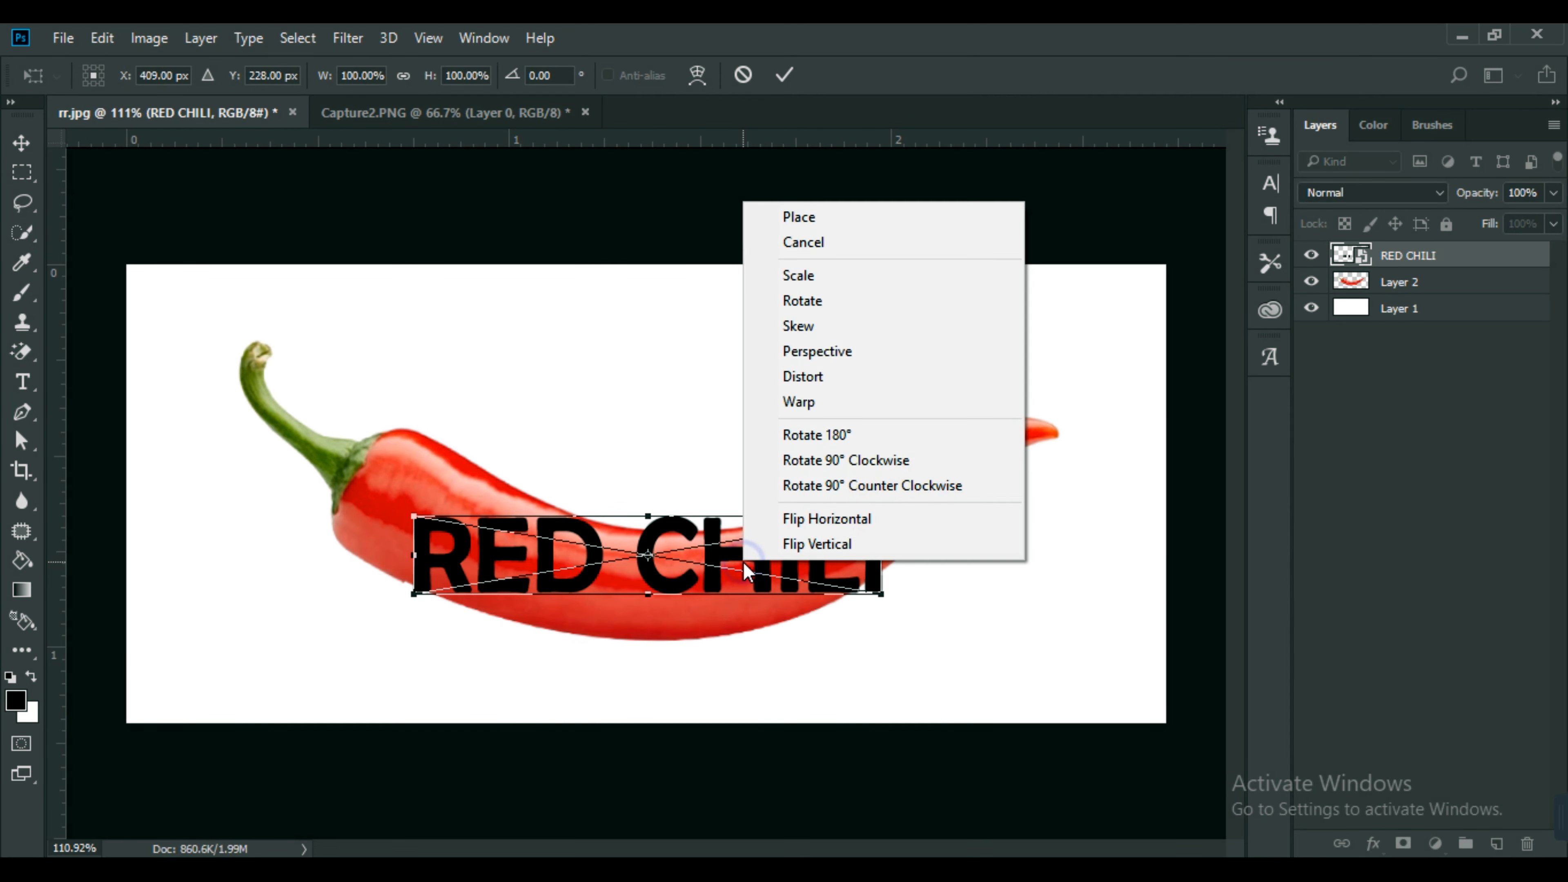
pyautogui.click(808, 410)
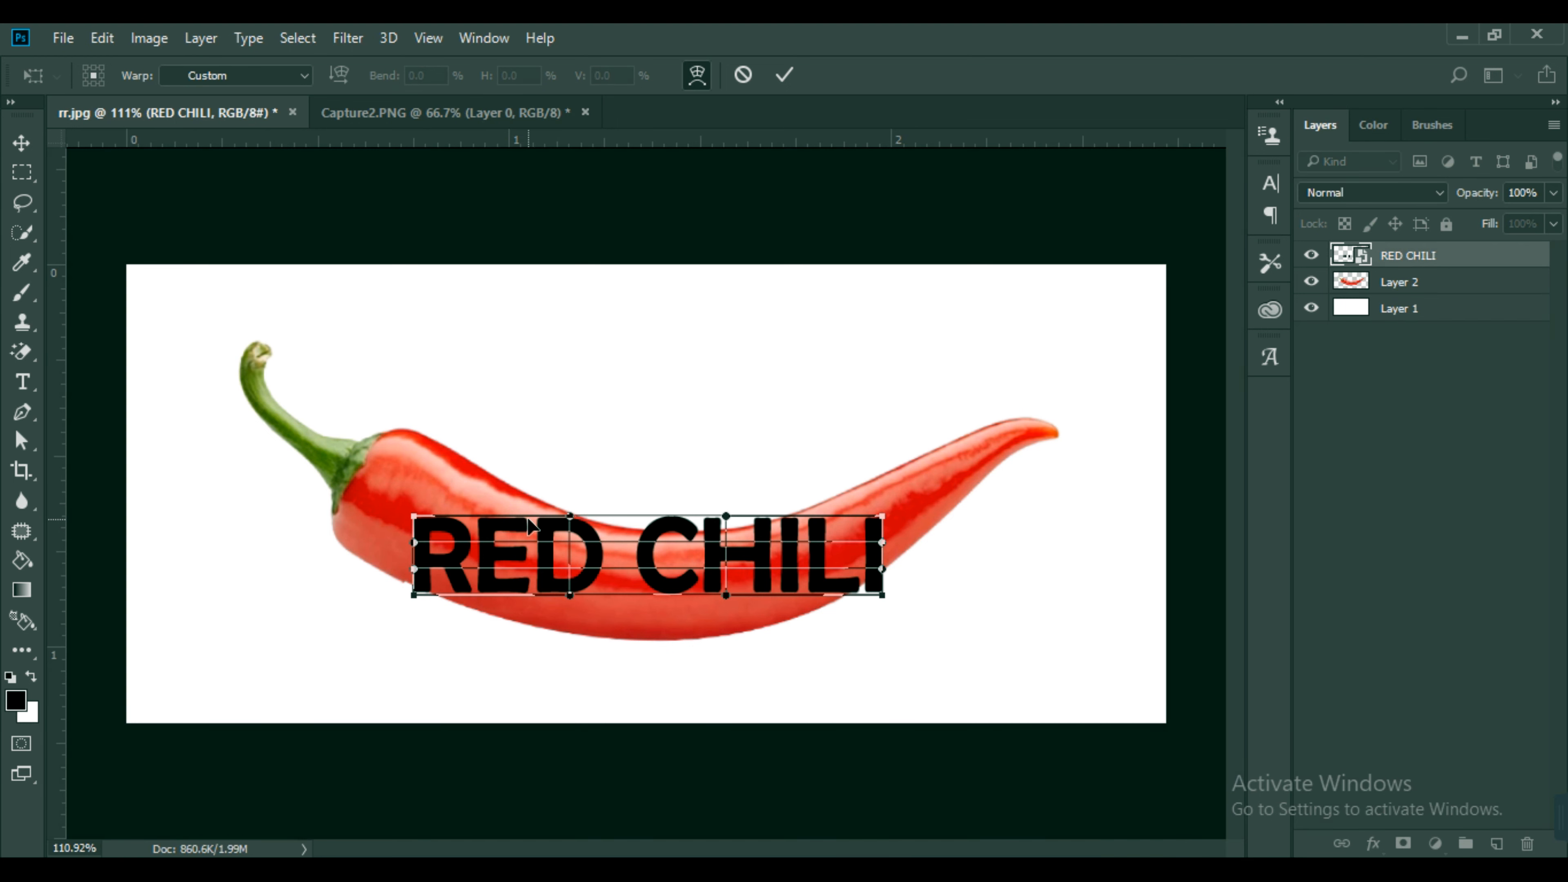
pyautogui.moveTo(882, 517); pyautogui.dragTo(871, 479)
pyautogui.moveTo(883, 596); pyautogui.dragTo(882, 571)
pyautogui.moveTo(725, 592); pyautogui.dragTo(720, 665)
pyautogui.moveTo(726, 517); pyautogui.dragTo(731, 567)
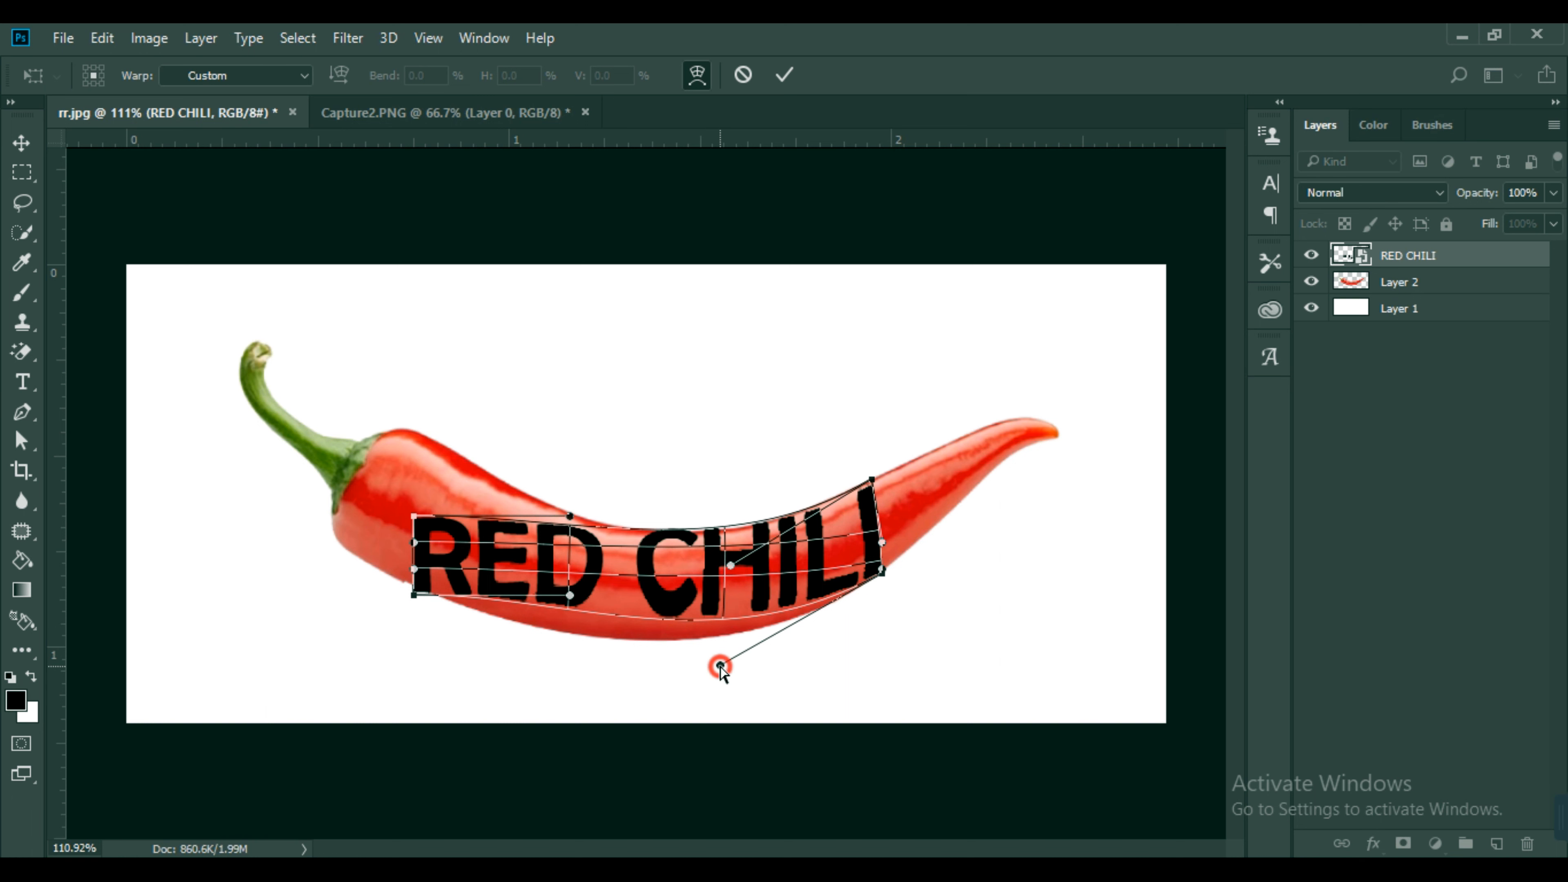
pyautogui.moveTo(720, 667); pyautogui.dragTo(725, 678)
pyautogui.moveTo(569, 595); pyautogui.dragTo(557, 649)
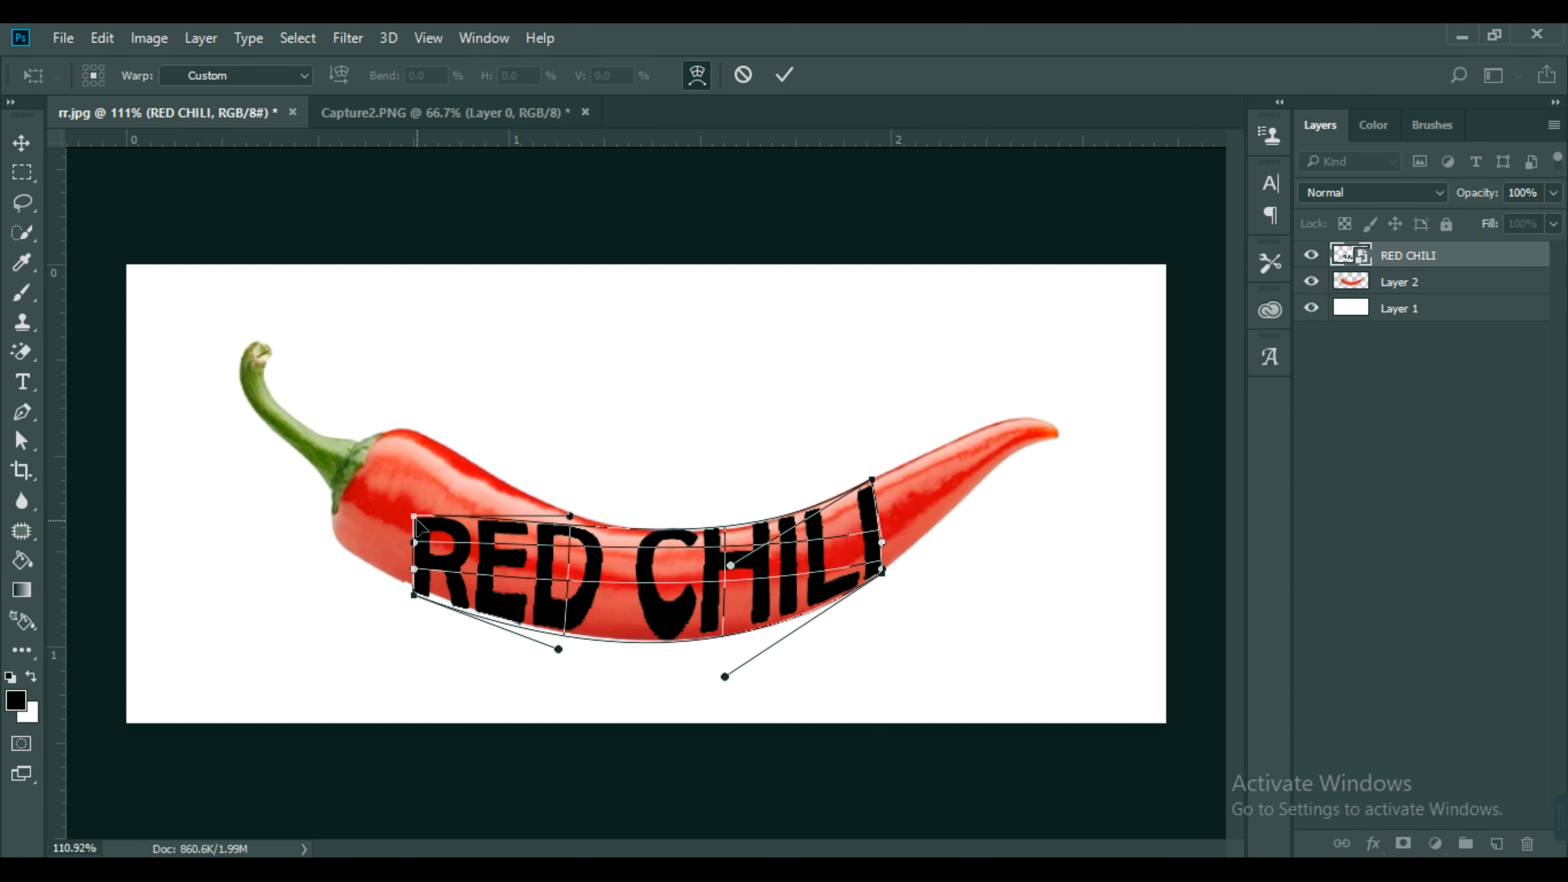
# Warp the text's left end to the chili's edges, refine the upper and lower curves, and apply the warp.
pyautogui.moveTo(413, 518); pyautogui.dragTo(442, 444)
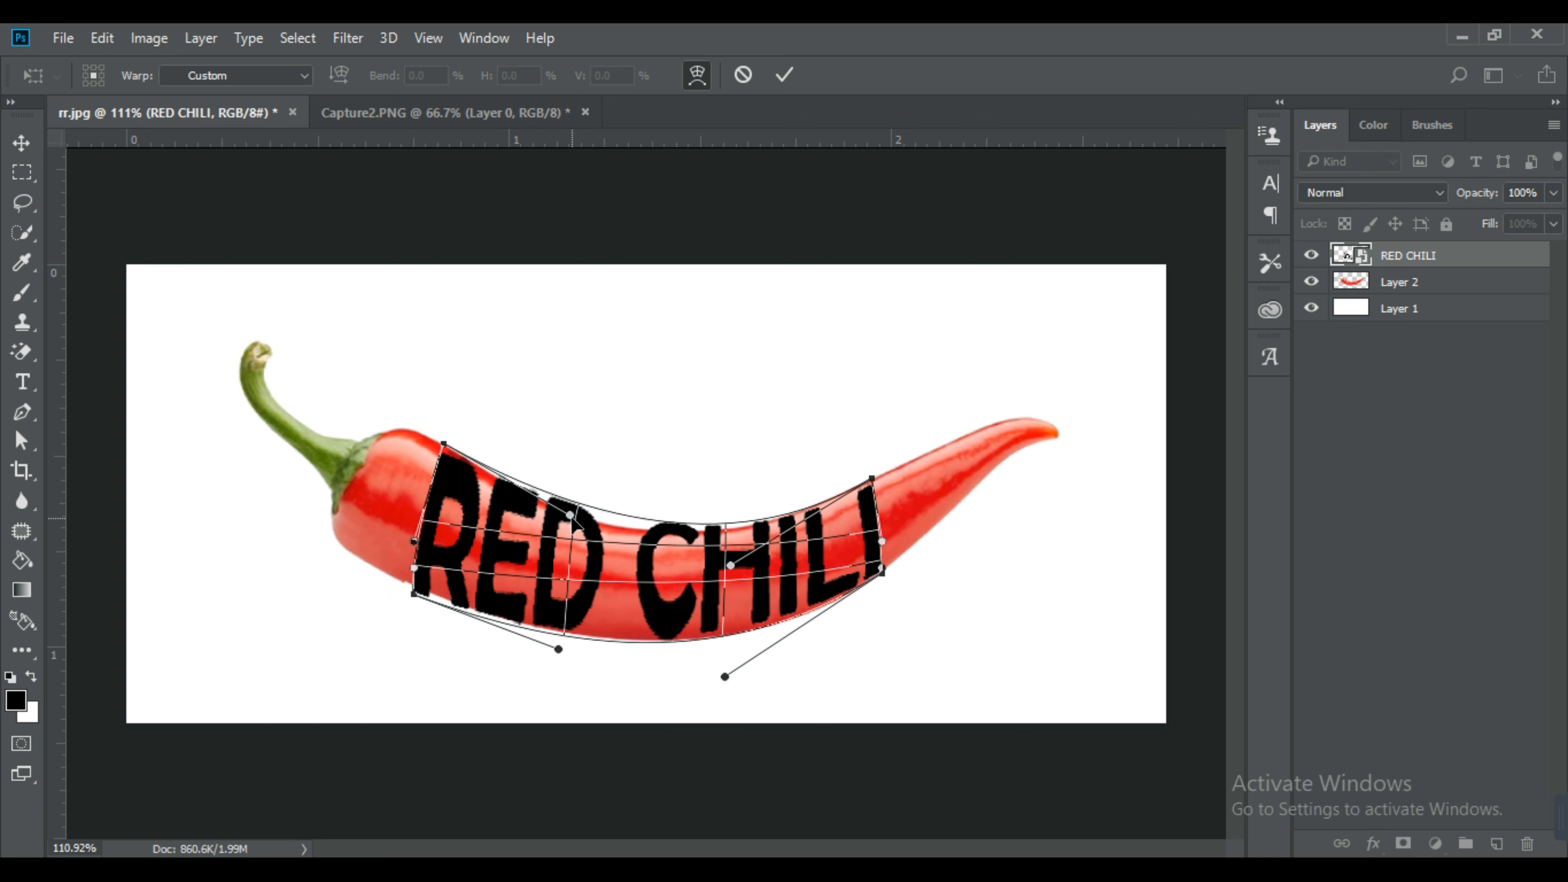
pyautogui.moveTo(570, 516); pyautogui.dragTo(559, 542)
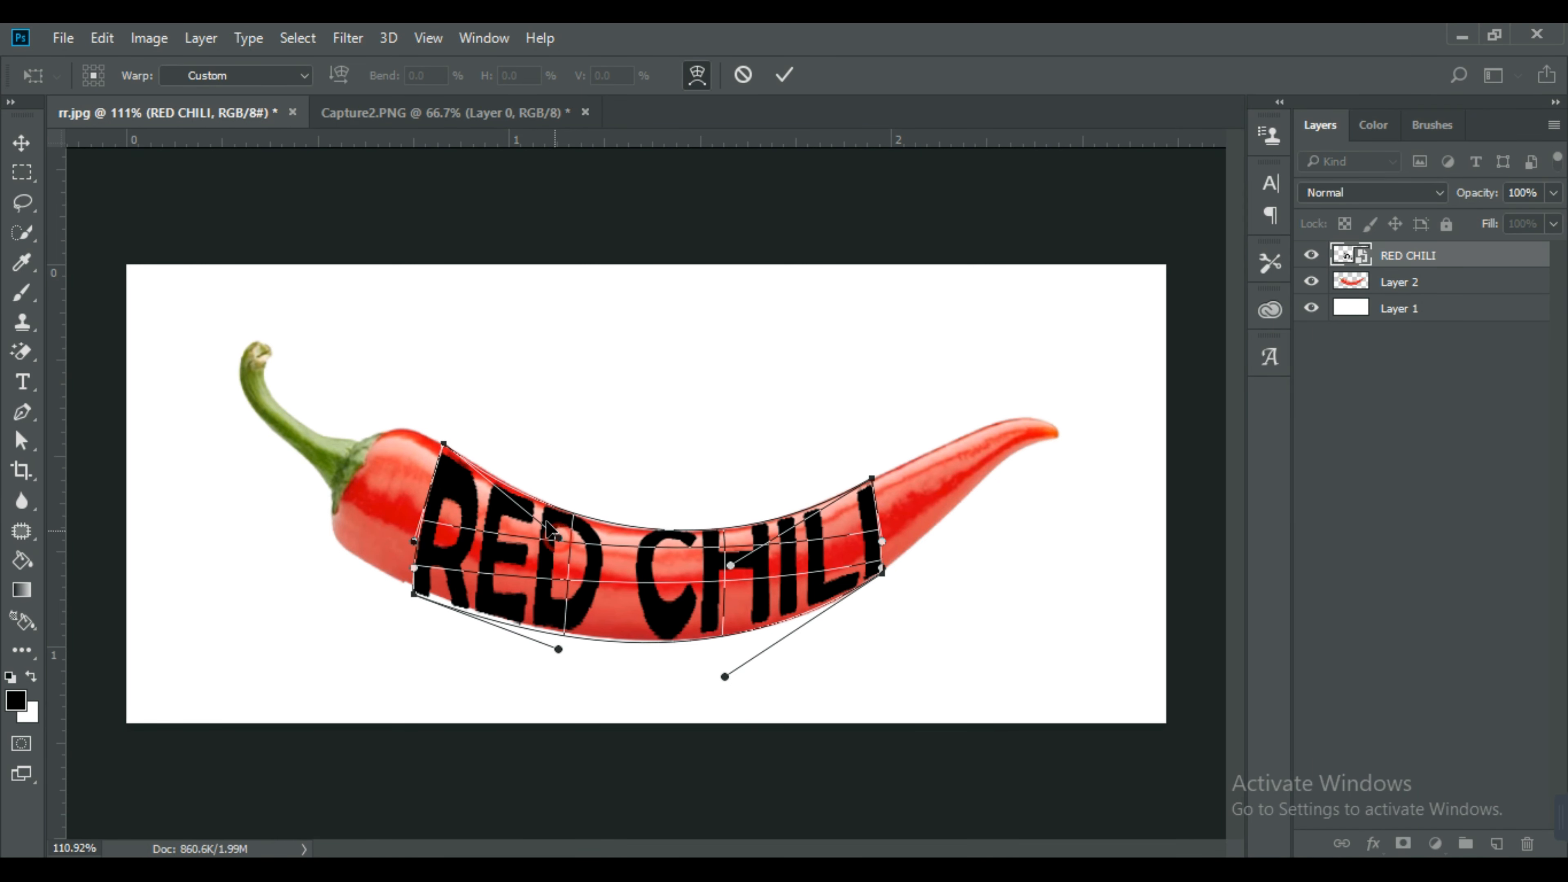
pyautogui.moveTo(444, 443); pyautogui.dragTo(444, 434)
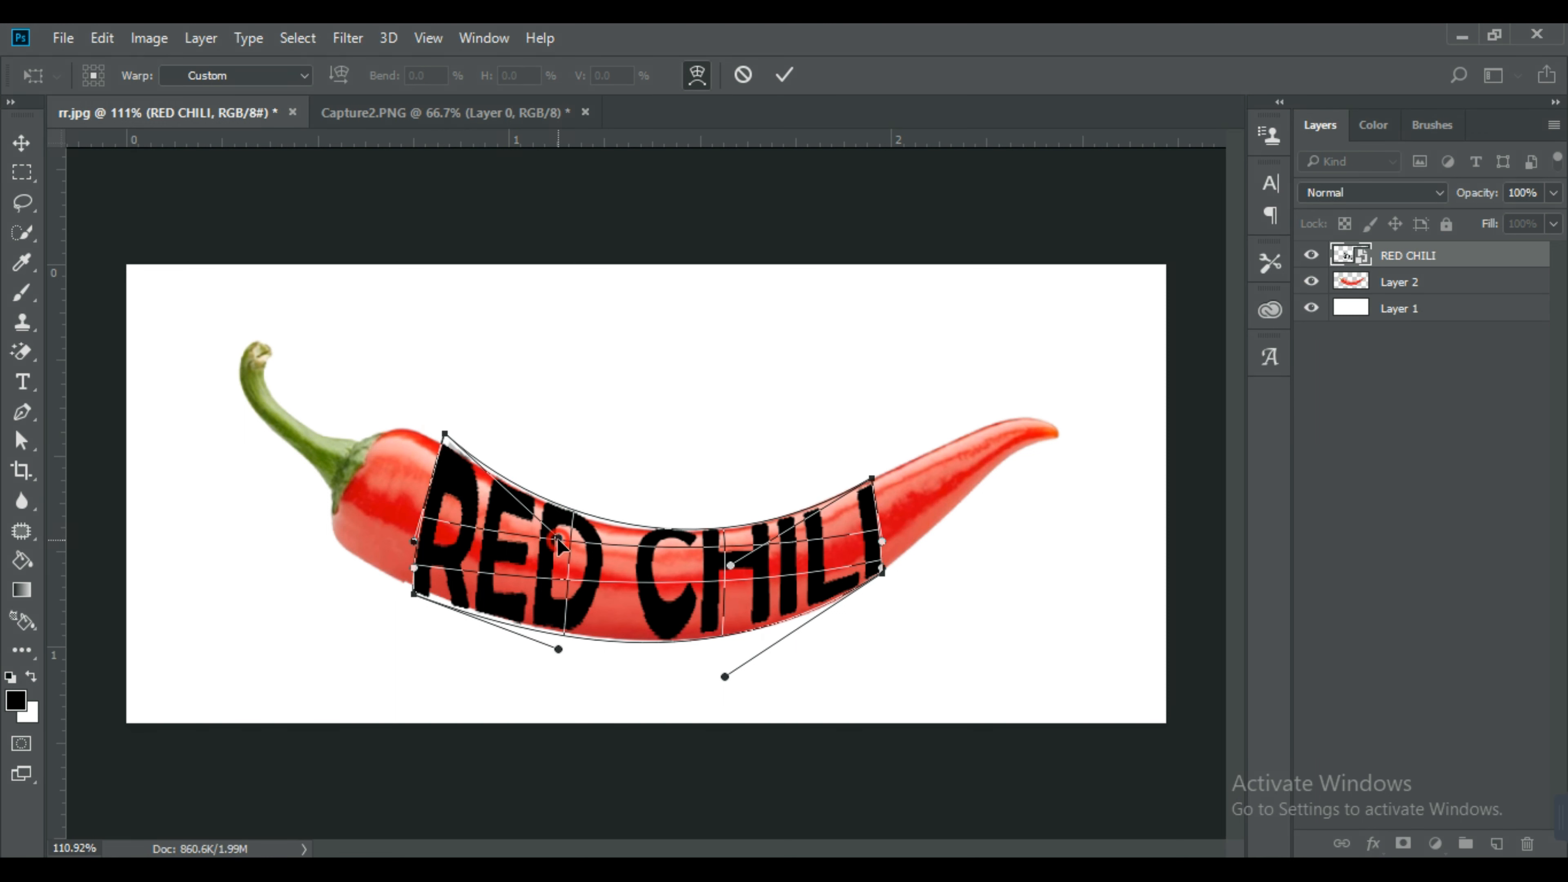
pyautogui.moveTo(555, 541); pyautogui.dragTo(562, 543)
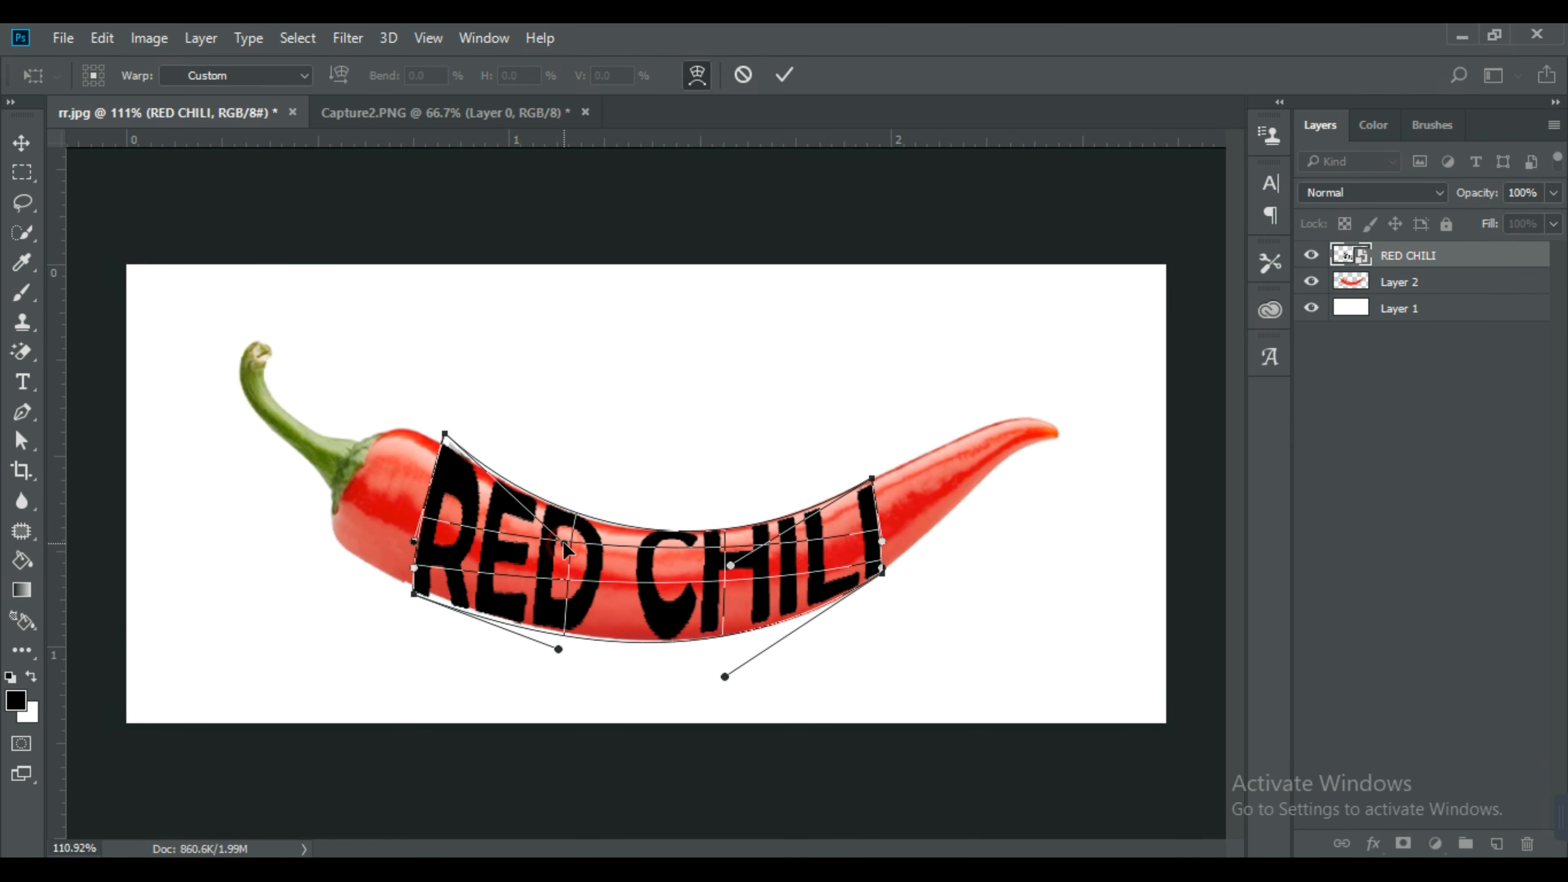
pyautogui.moveTo(414, 594); pyautogui.dragTo(409, 583)
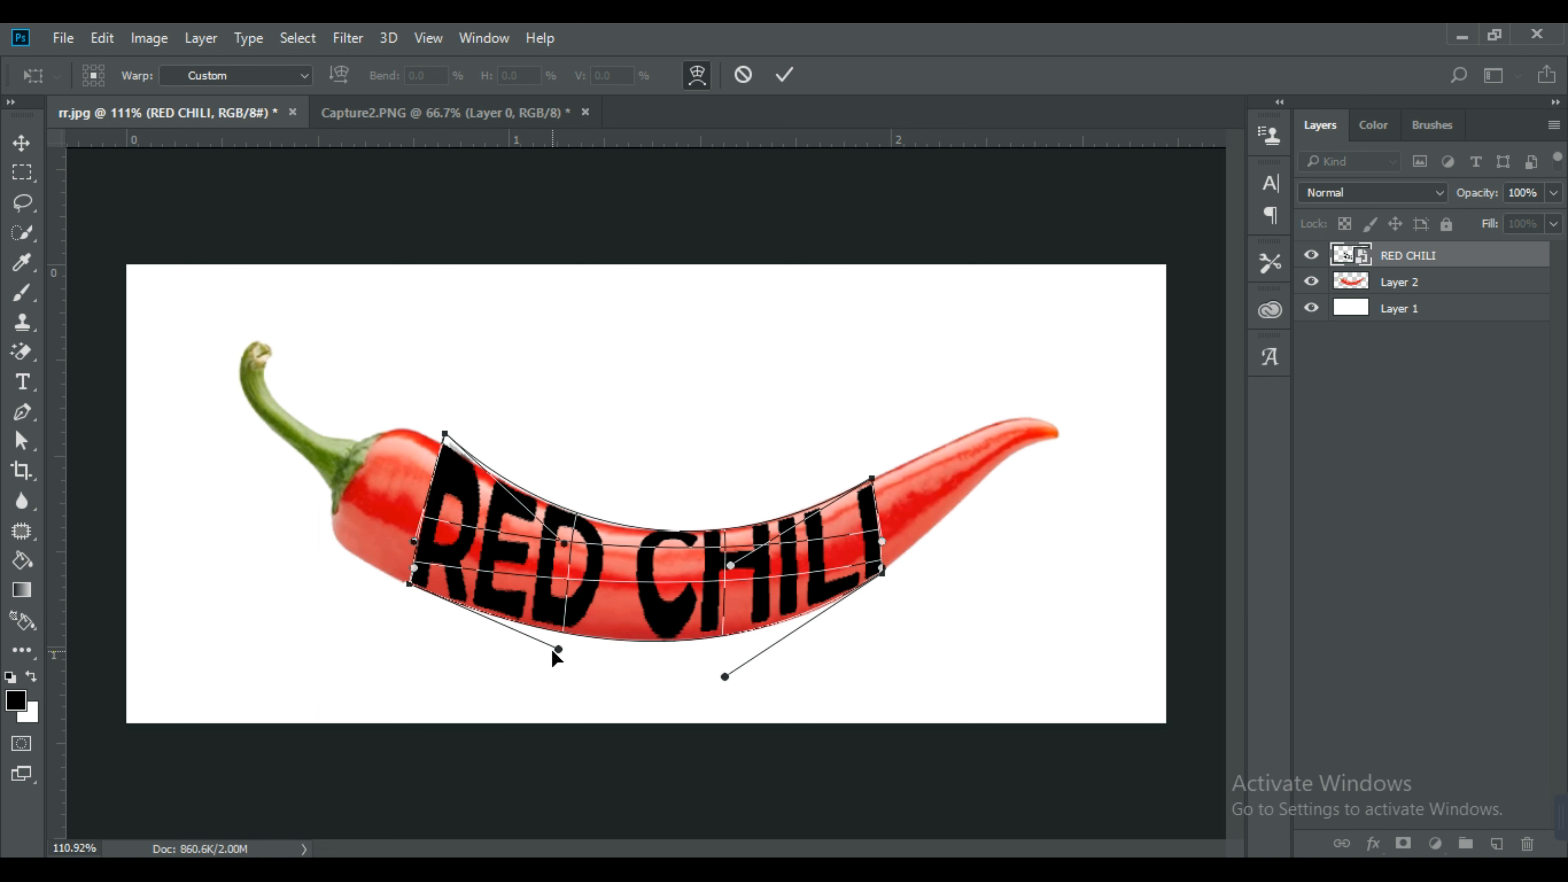
pyautogui.moveTo(557, 648); pyautogui.dragTo(550, 662)
pyautogui.moveTo(725, 677); pyautogui.dragTo(722, 674)
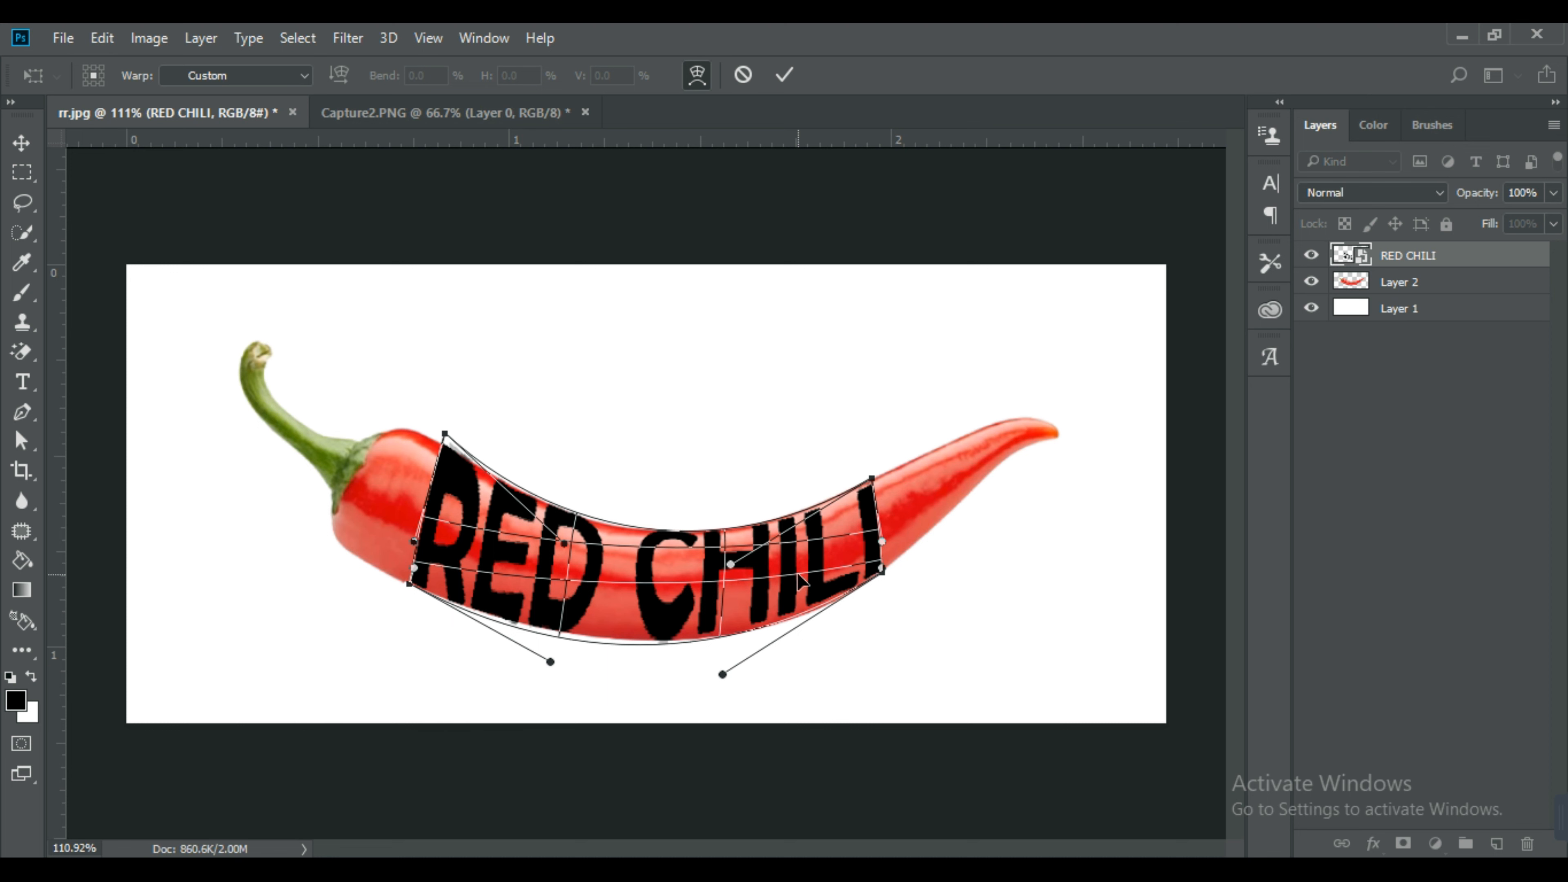
pyautogui.press('Return')
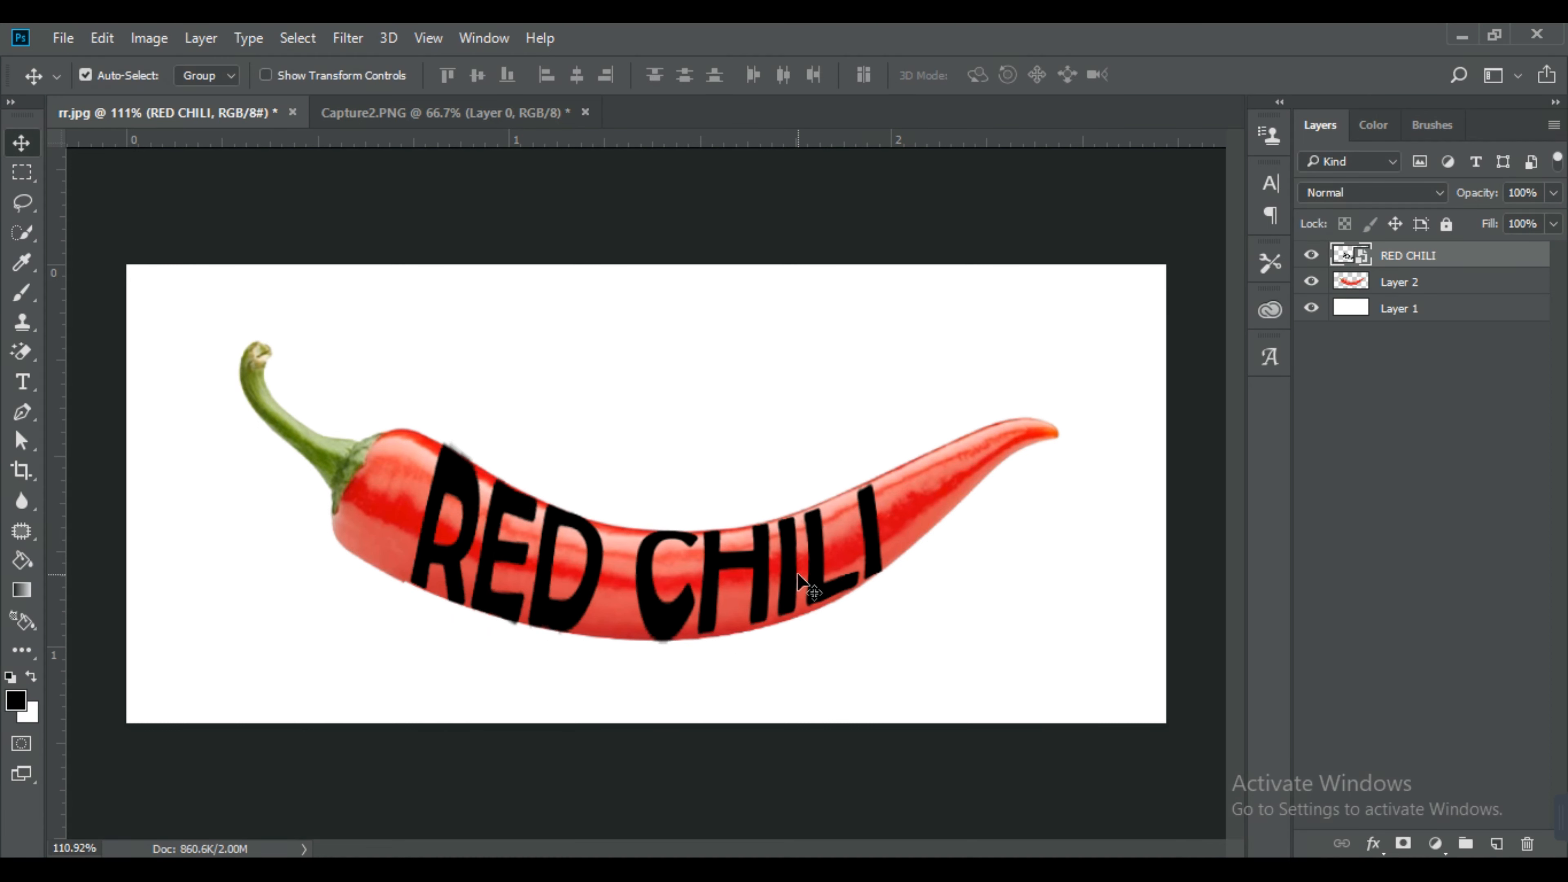
# Select the pixels of the RED CHILI layer and invert the selection.
pyautogui.rightClick(1347, 255)
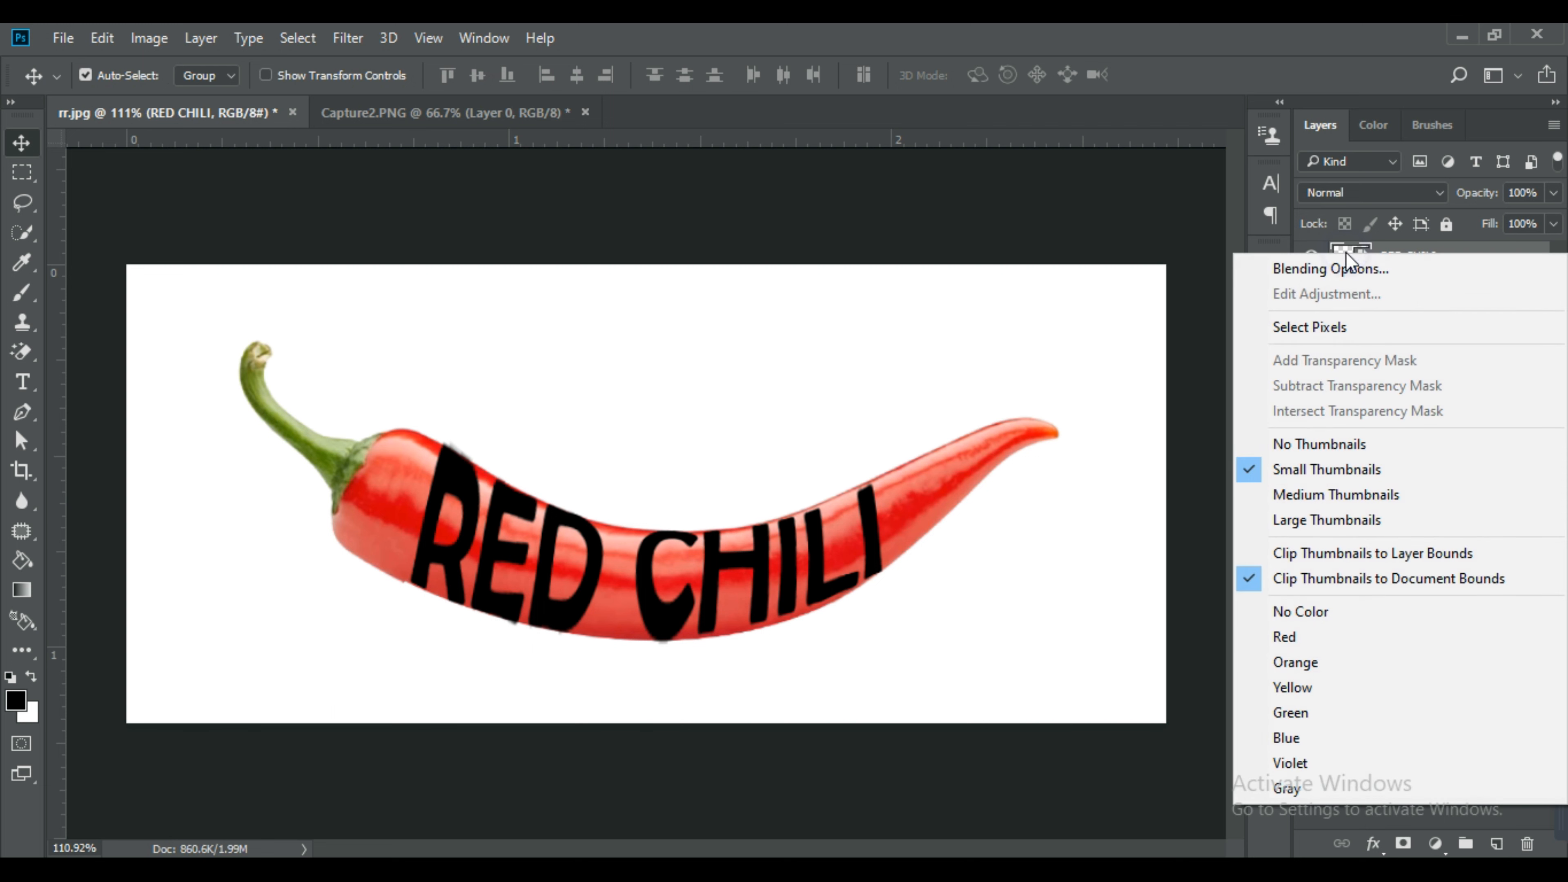
pyautogui.click(1341, 334)
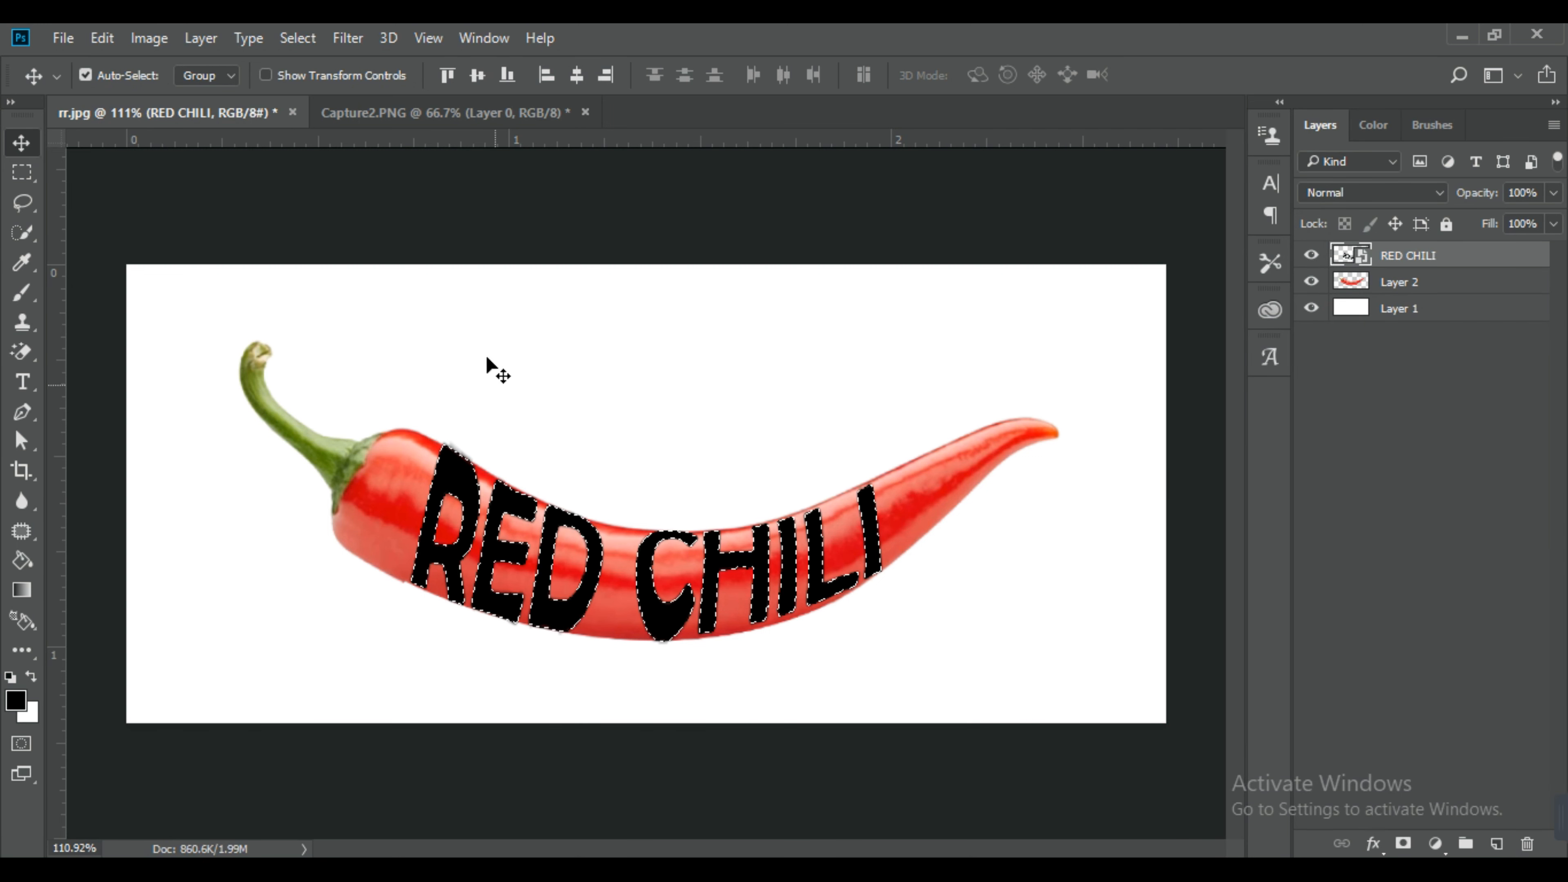
pyautogui.click(297, 38)
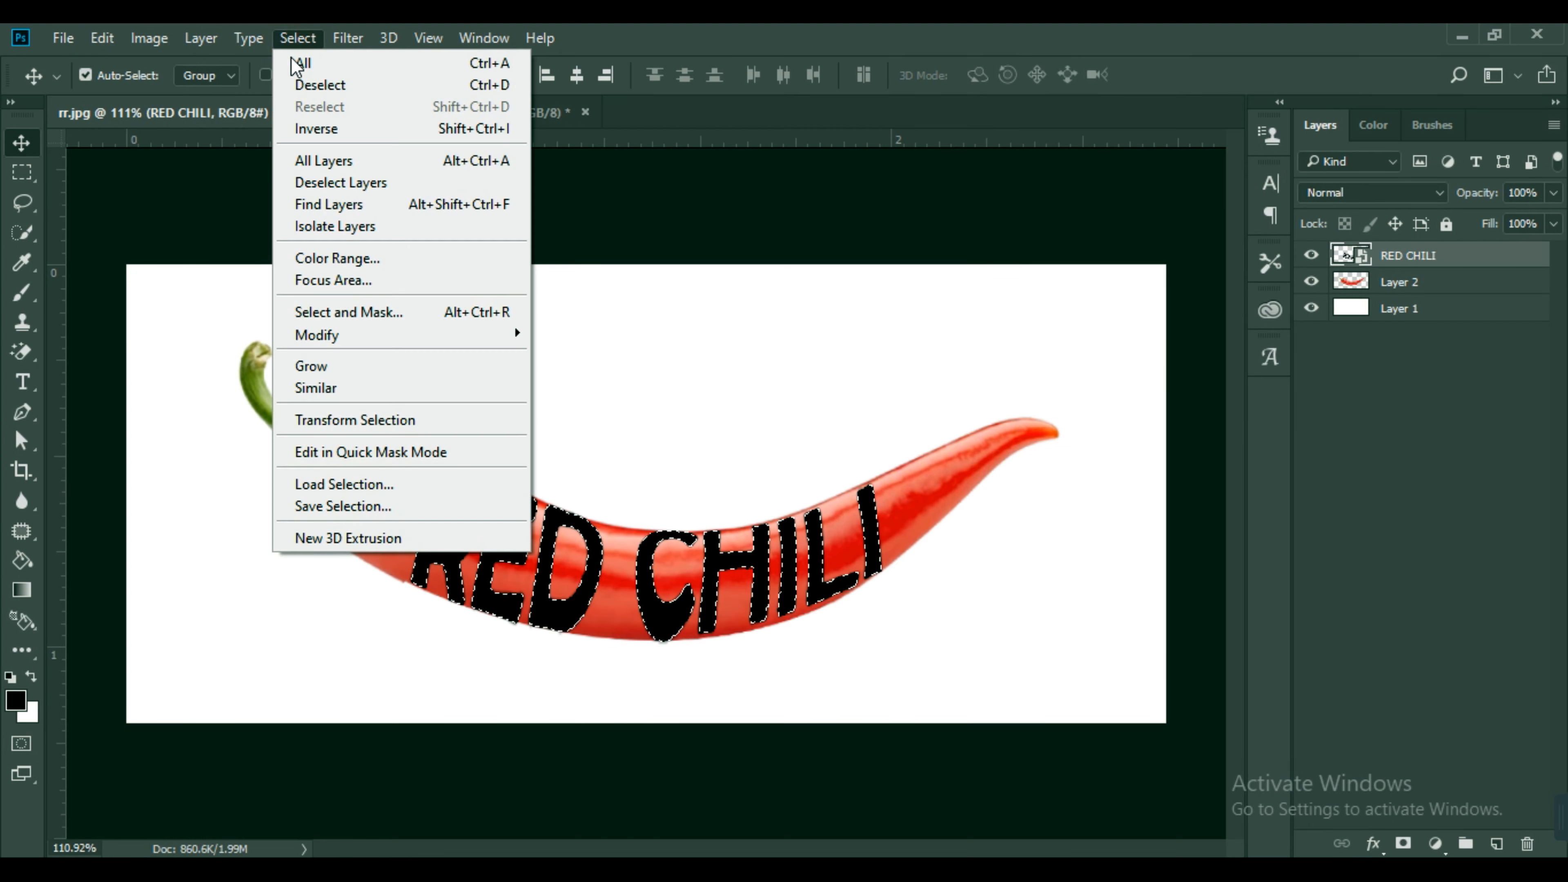
pyautogui.click(316, 129)
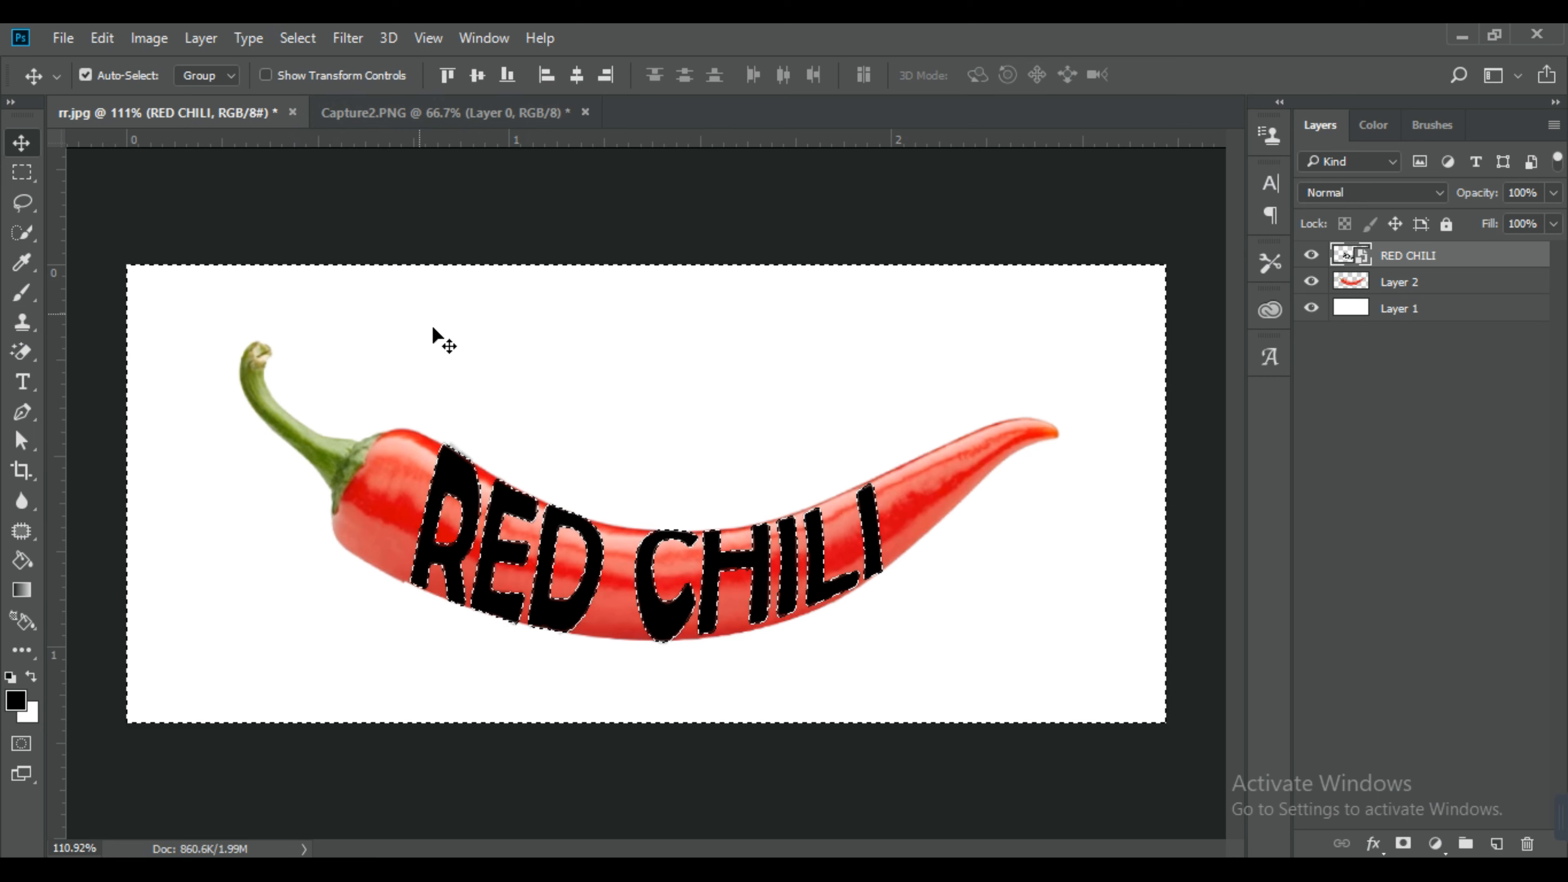
# Hide the RED CHILI layer and add a layer mask to Layer 2 that hides the selected area.
pyautogui.click(1311, 255)
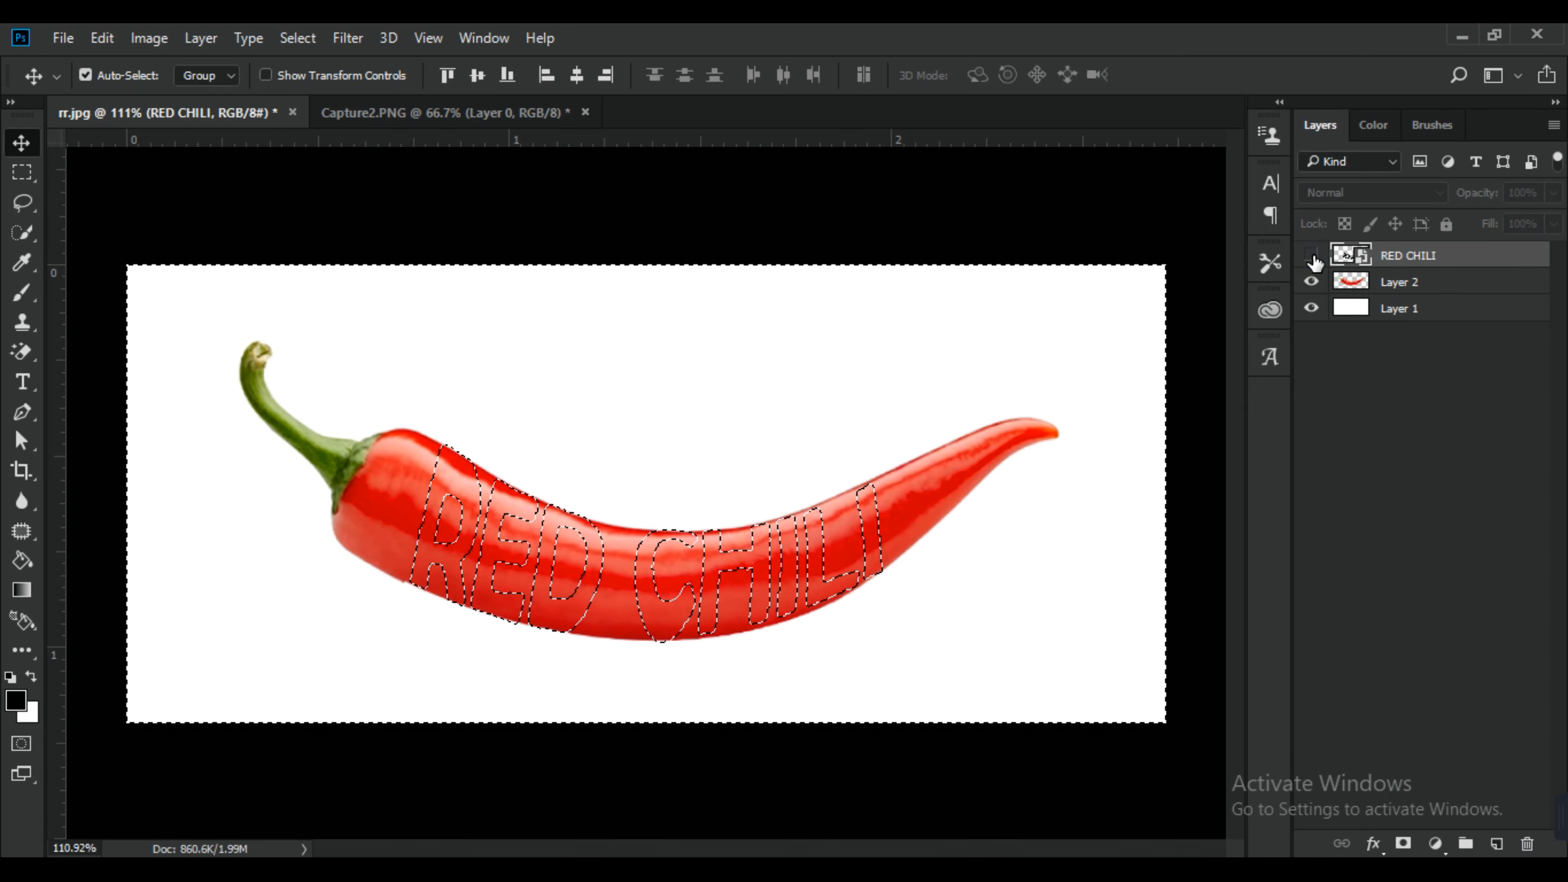
pyautogui.click(1404, 285)
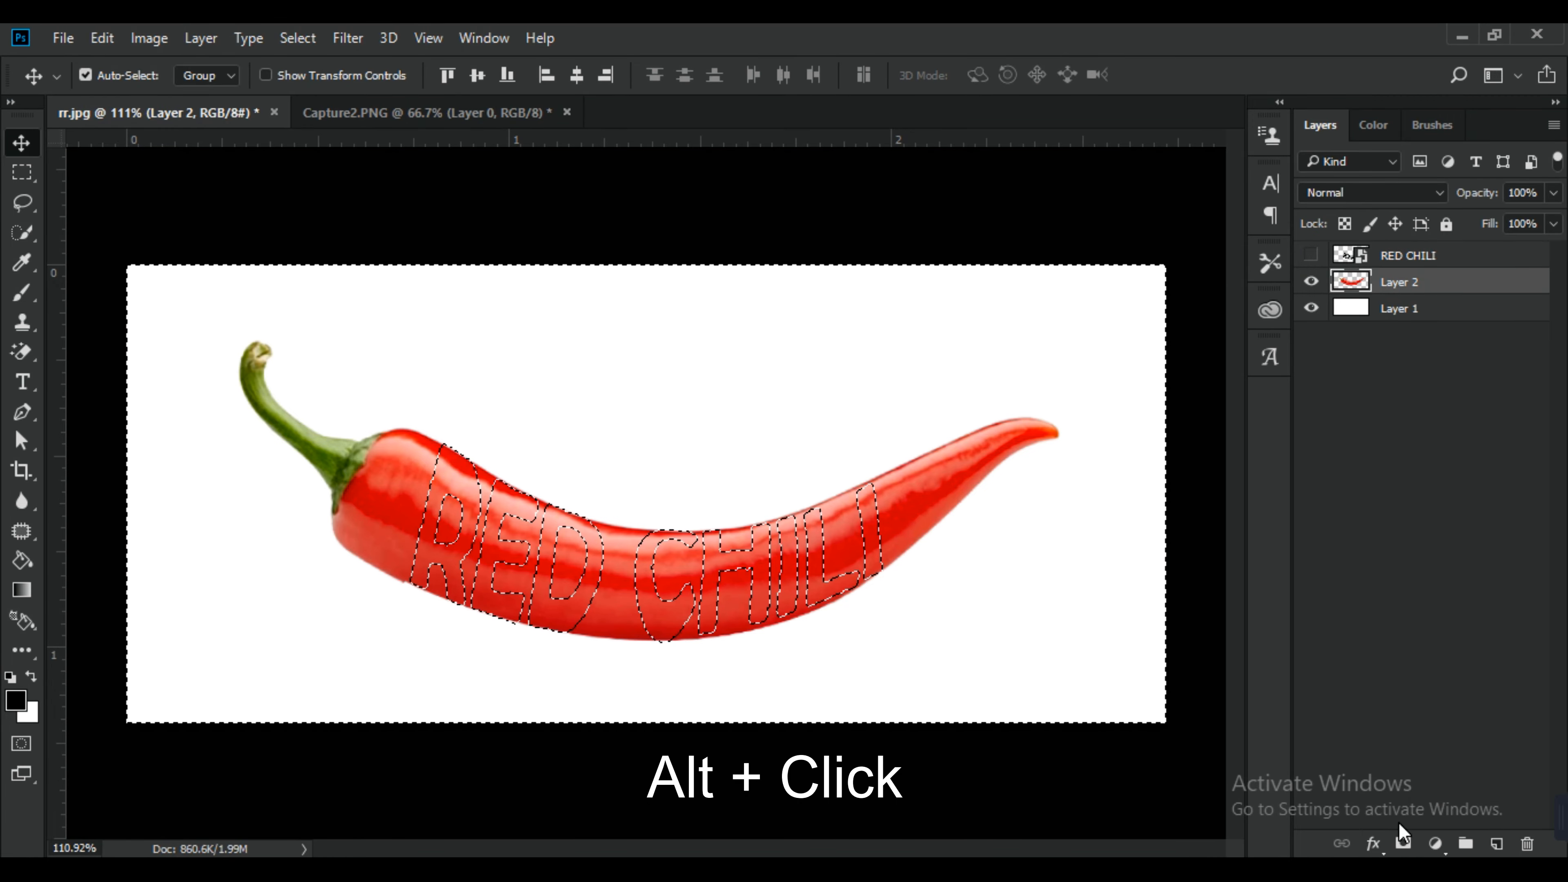
pyautogui.keyDown('alt'); pyautogui.click(1403, 844); pyautogui.keyUp('alt')
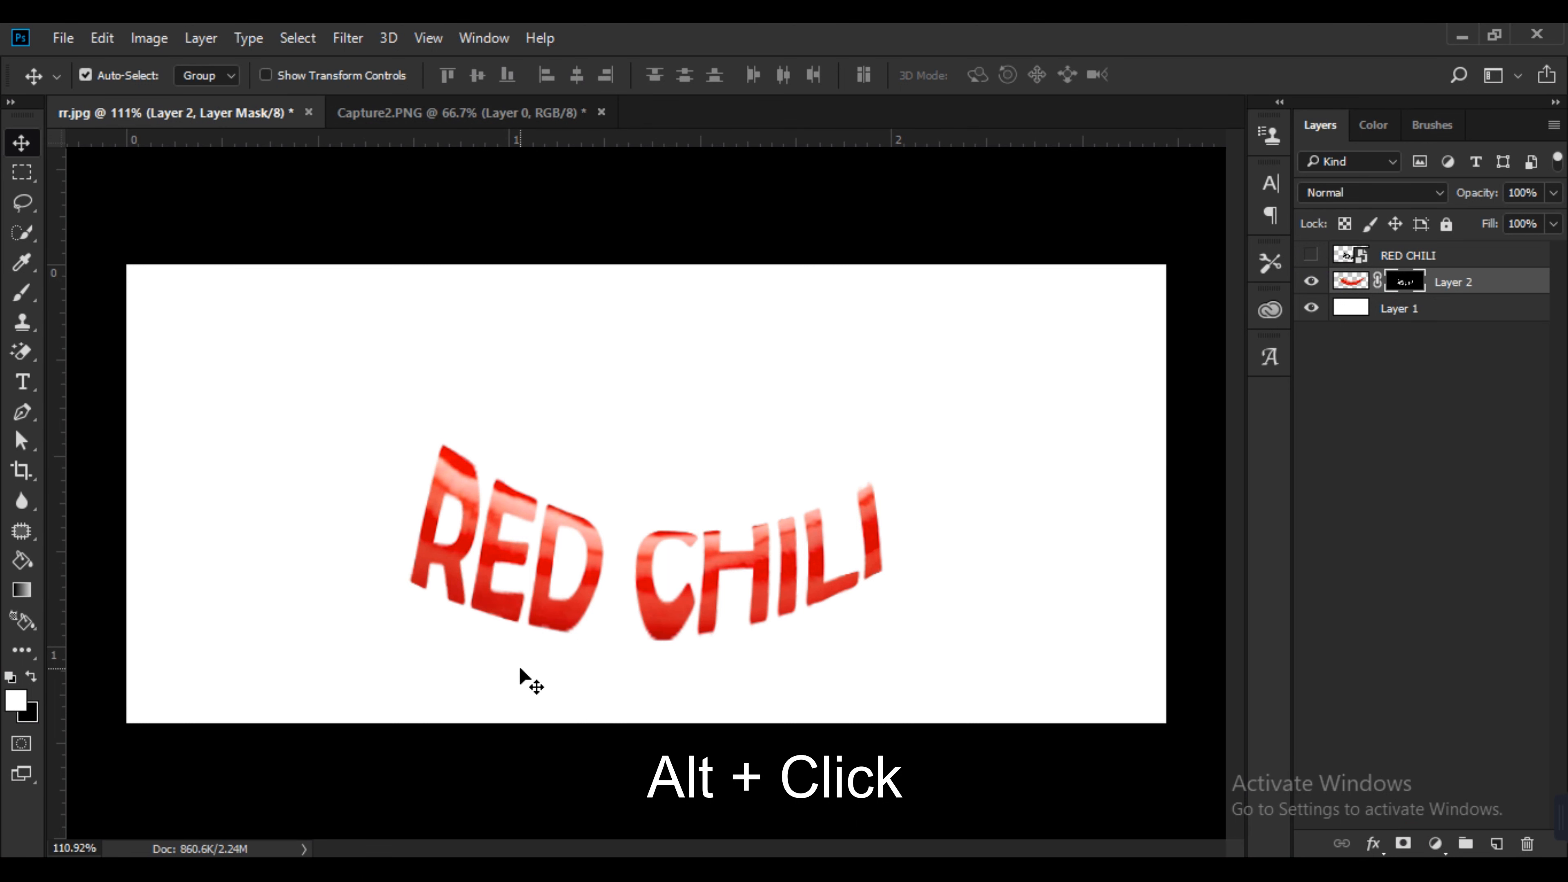
# Paint white on Layer 2's mask with a 44 px soft brush to reveal the chili's stem end and tip.
pyautogui.click(22, 293)
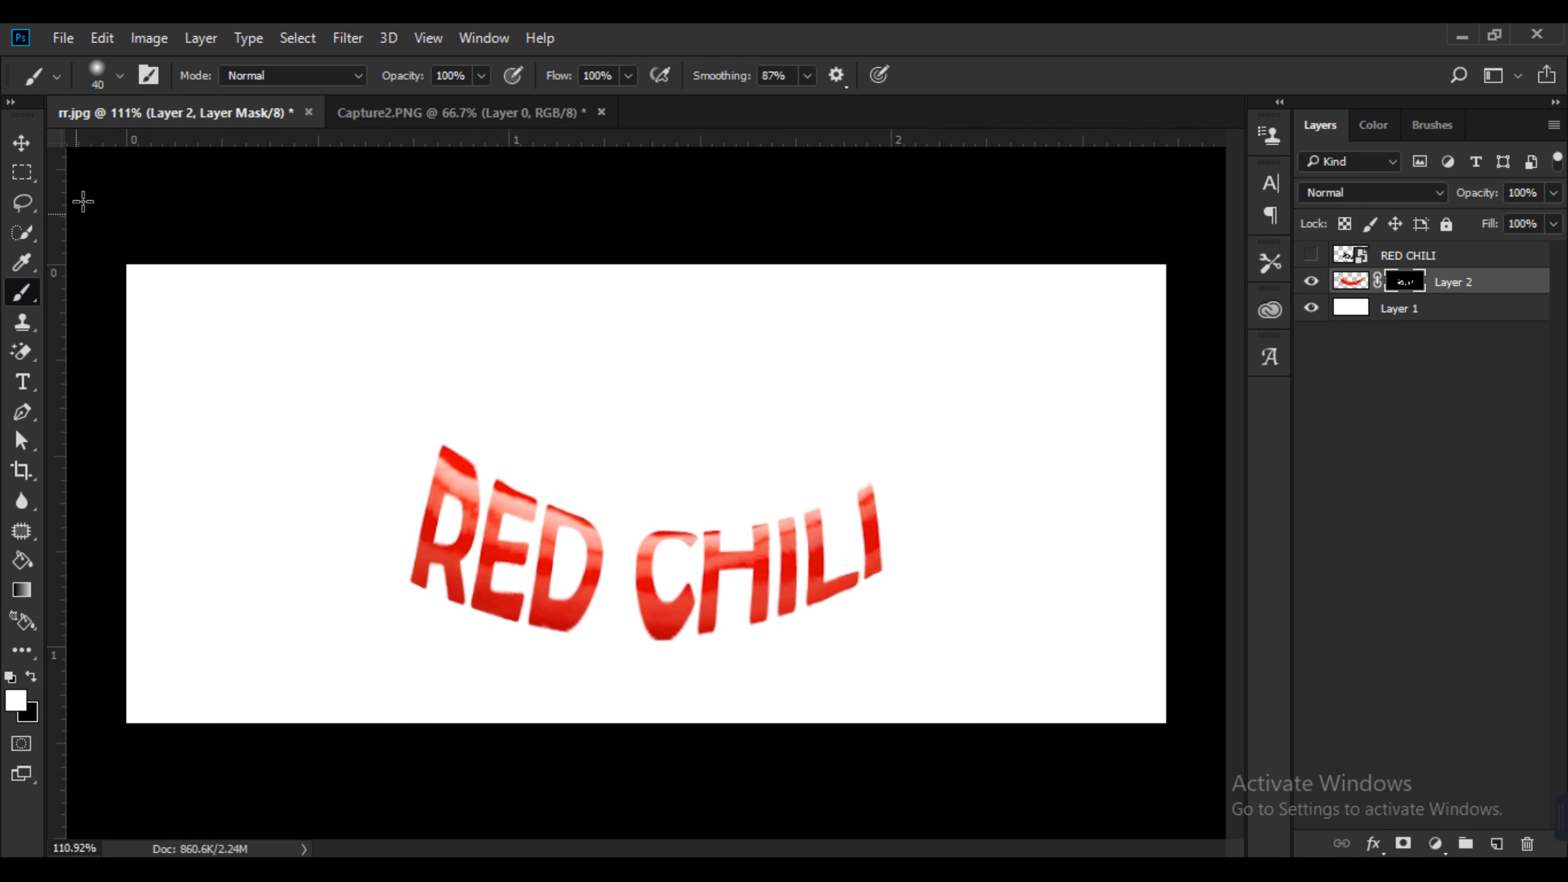
pyautogui.click(120, 76)
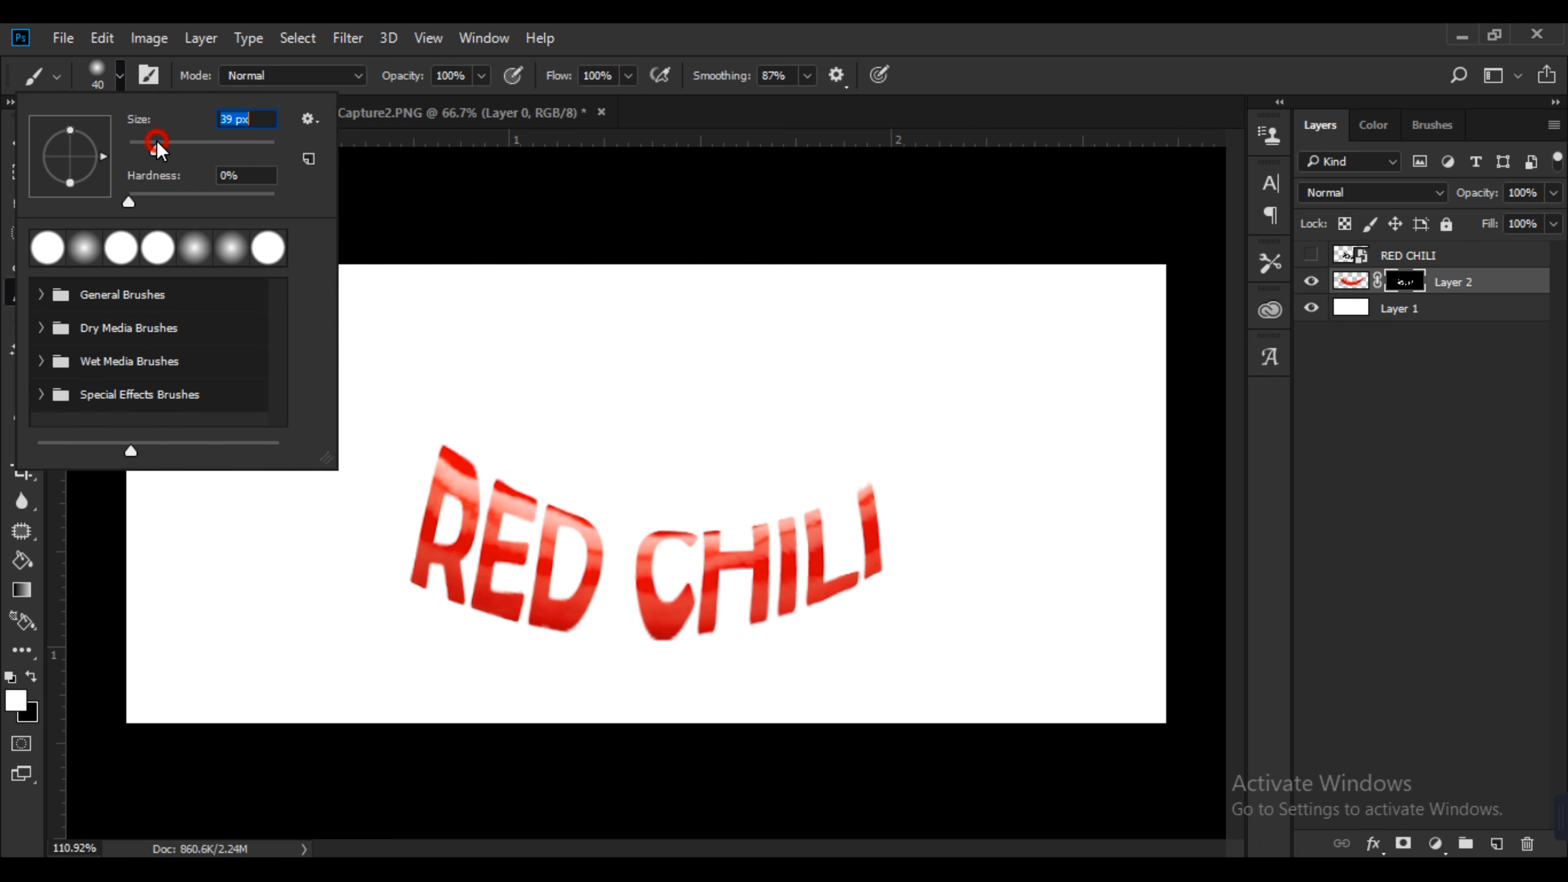
pyautogui.moveTo(158, 149); pyautogui.dragTo(162, 148)
pyautogui.moveTo(392, 478)
pyautogui.mouseDown()
pyautogui.moveTo(389, 445)
pyautogui.moveTo(394, 494)
pyautogui.moveTo(406, 468)
pyautogui.moveTo(397, 563)
pyautogui.moveTo(432, 454)
pyautogui.moveTo(404, 476)
pyautogui.moveTo(398, 449)
pyautogui.moveTo(358, 473)
pyautogui.moveTo(379, 431)
pyautogui.moveTo(319, 481)
pyautogui.moveTo(280, 410)
pyautogui.moveTo(321, 472)
pyautogui.moveTo(198, 328)
pyautogui.moveTo(241, 360)
pyautogui.moveTo(267, 335)
pyautogui.moveTo(229, 410)
pyautogui.moveTo(275, 327)
pyautogui.moveTo(253, 384)
pyautogui.moveTo(364, 552)
pyautogui.moveTo(350, 489)
pyautogui.moveTo(374, 552)
pyautogui.moveTo(387, 527)
pyautogui.moveTo(396, 547)
pyautogui.moveTo(407, 514)
pyautogui.moveTo(395, 592)
pyautogui.moveTo(402, 574)
pyautogui.moveTo(372, 523)
pyautogui.moveTo(336, 505)
pyautogui.moveTo(330, 559)
pyautogui.moveTo(353, 528)
pyautogui.moveTo(369, 604)
pyautogui.moveTo(370, 534)
pyautogui.moveTo(375, 611)
pyautogui.moveTo(345, 521)
pyautogui.mouseUp()
pyautogui.click(343, 580)
pyautogui.click(389, 612)
pyautogui.moveTo(892, 559)
pyautogui.mouseDown()
pyautogui.moveTo(917, 496)
pyautogui.moveTo(907, 478)
pyautogui.moveTo(902, 541)
pyautogui.moveTo(882, 488)
pyautogui.moveTo(900, 572)
pyautogui.moveTo(894, 494)
pyautogui.moveTo(893, 570)
pyautogui.moveTo(990, 440)
pyautogui.moveTo(944, 494)
pyautogui.moveTo(1012, 425)
pyautogui.moveTo(1027, 432)
pyautogui.moveTo(974, 456)
pyautogui.moveTo(1067, 417)
pyautogui.moveTo(944, 483)
pyautogui.moveTo(1016, 447)
pyautogui.moveTo(932, 537)
pyautogui.moveTo(985, 464)
pyautogui.moveTo(919, 518)
pyautogui.moveTo(962, 457)
pyautogui.moveTo(901, 490)
pyautogui.moveTo(912, 470)
pyautogui.moveTo(924, 536)
pyautogui.mouseUp()
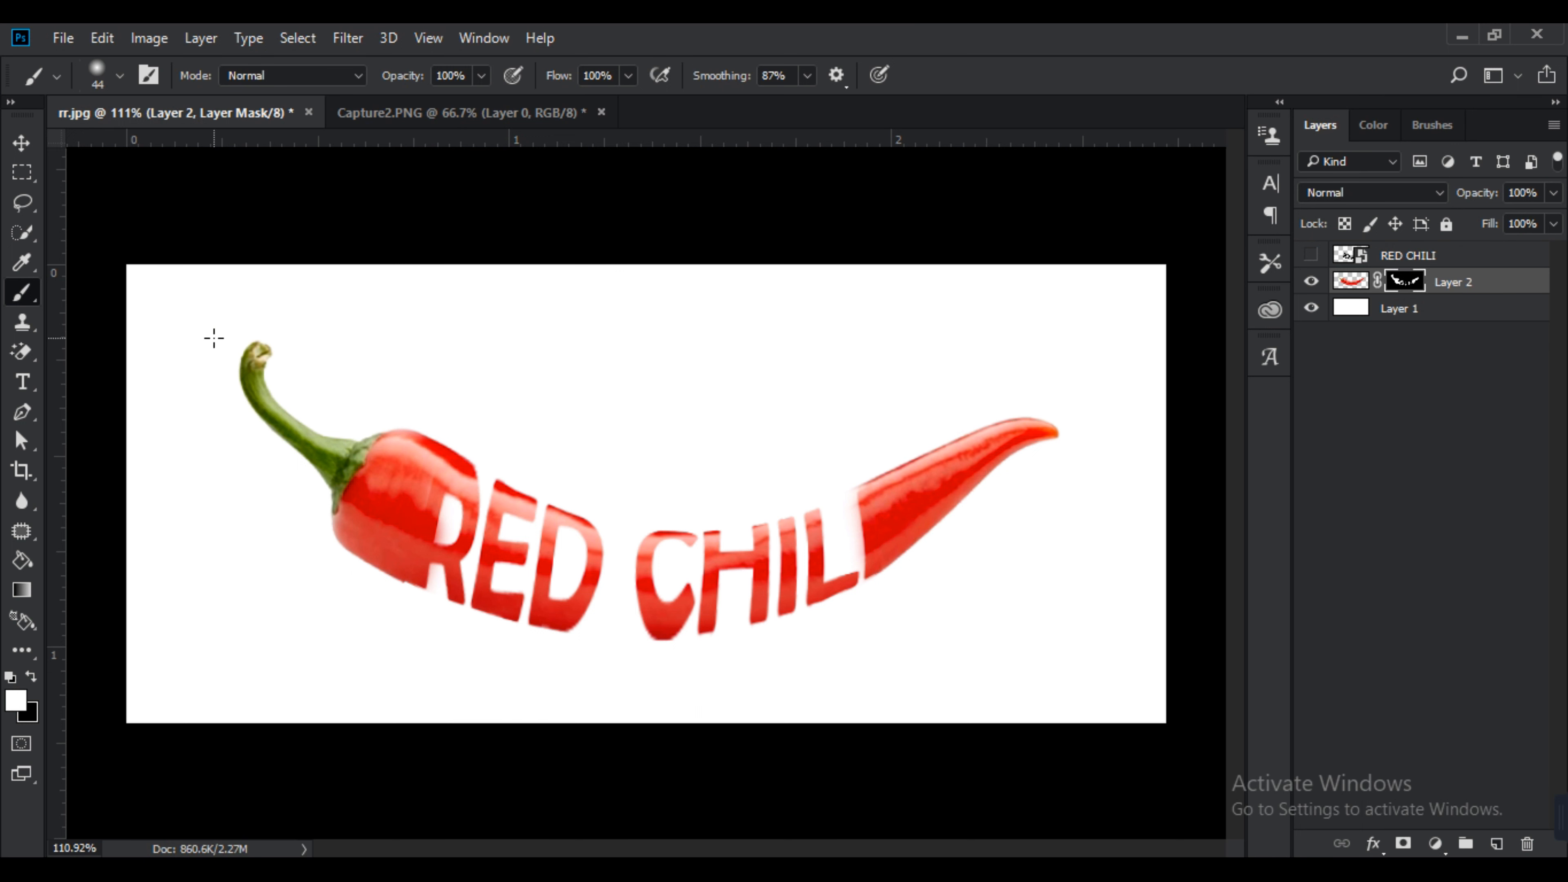
# Move the masked chili artwork slightly down on the white background.
pyautogui.click(22, 143)
pyautogui.moveTo(395, 476); pyautogui.dragTo(432, 494)
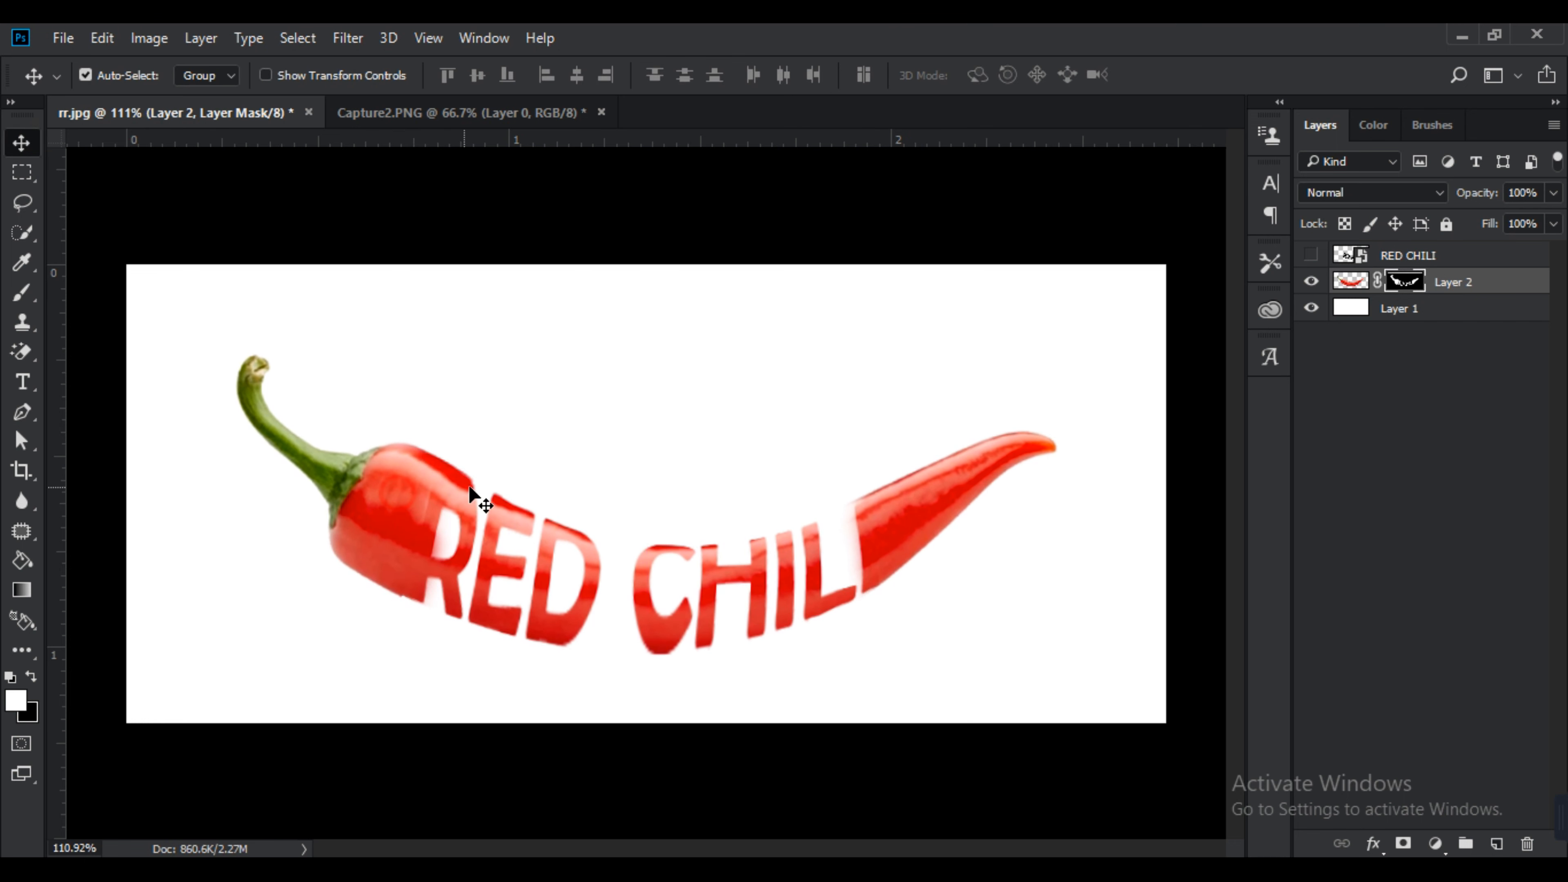
pyautogui.scroll(2, 519, 454)
pyautogui.scroll(-4, 518, 457)
pyautogui.scroll(3, 518, 464)
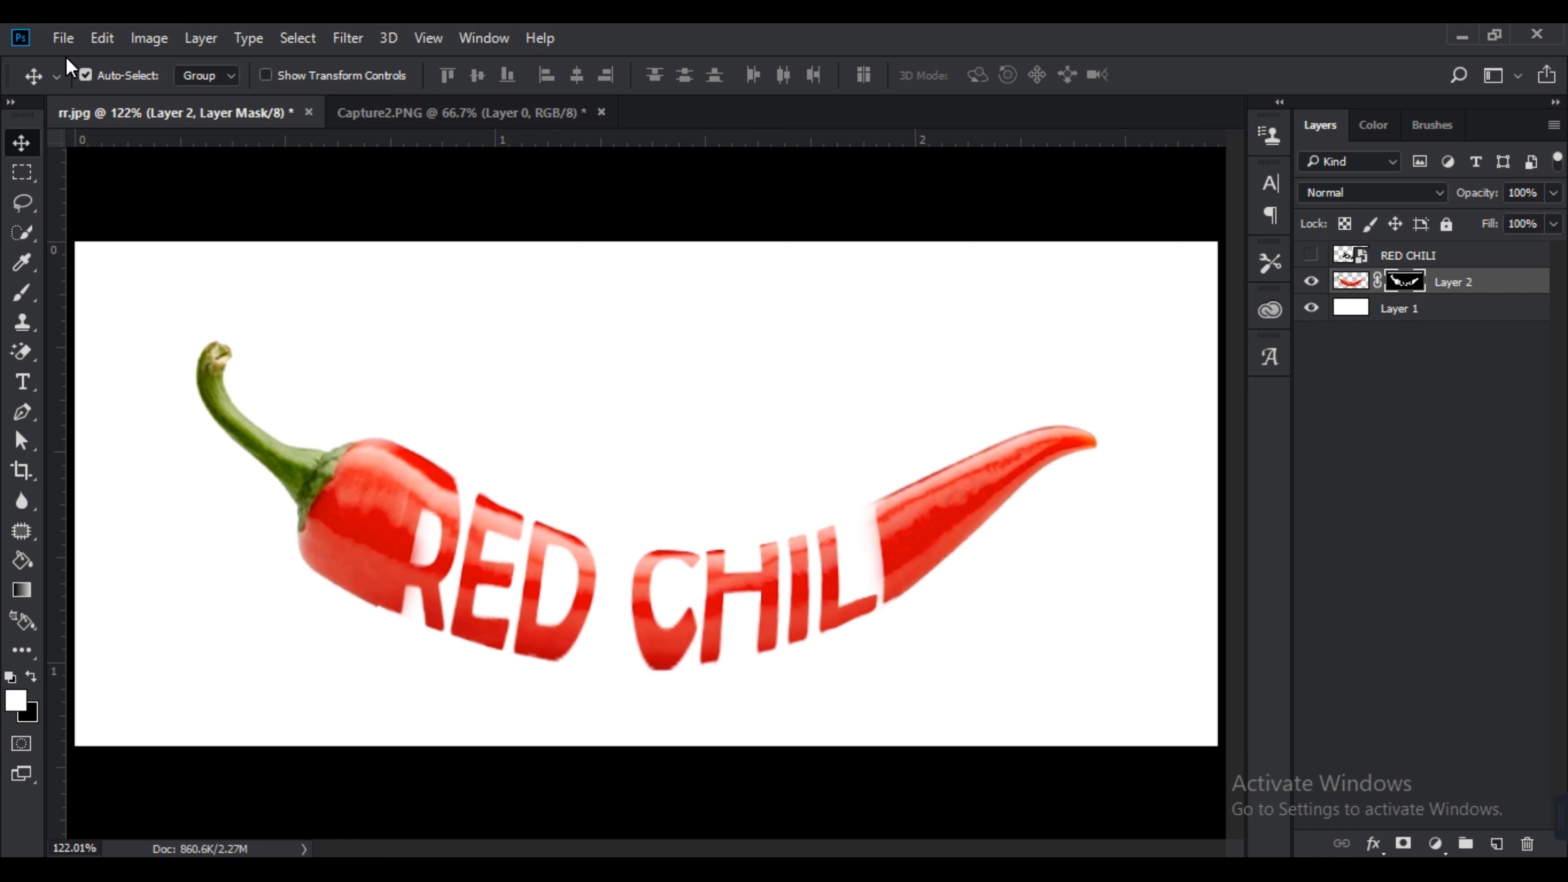
# Save the artwork in the Downloads folder as a JPEG named RED CHILI with Maximum quality 12.
pyautogui.click(63, 39)
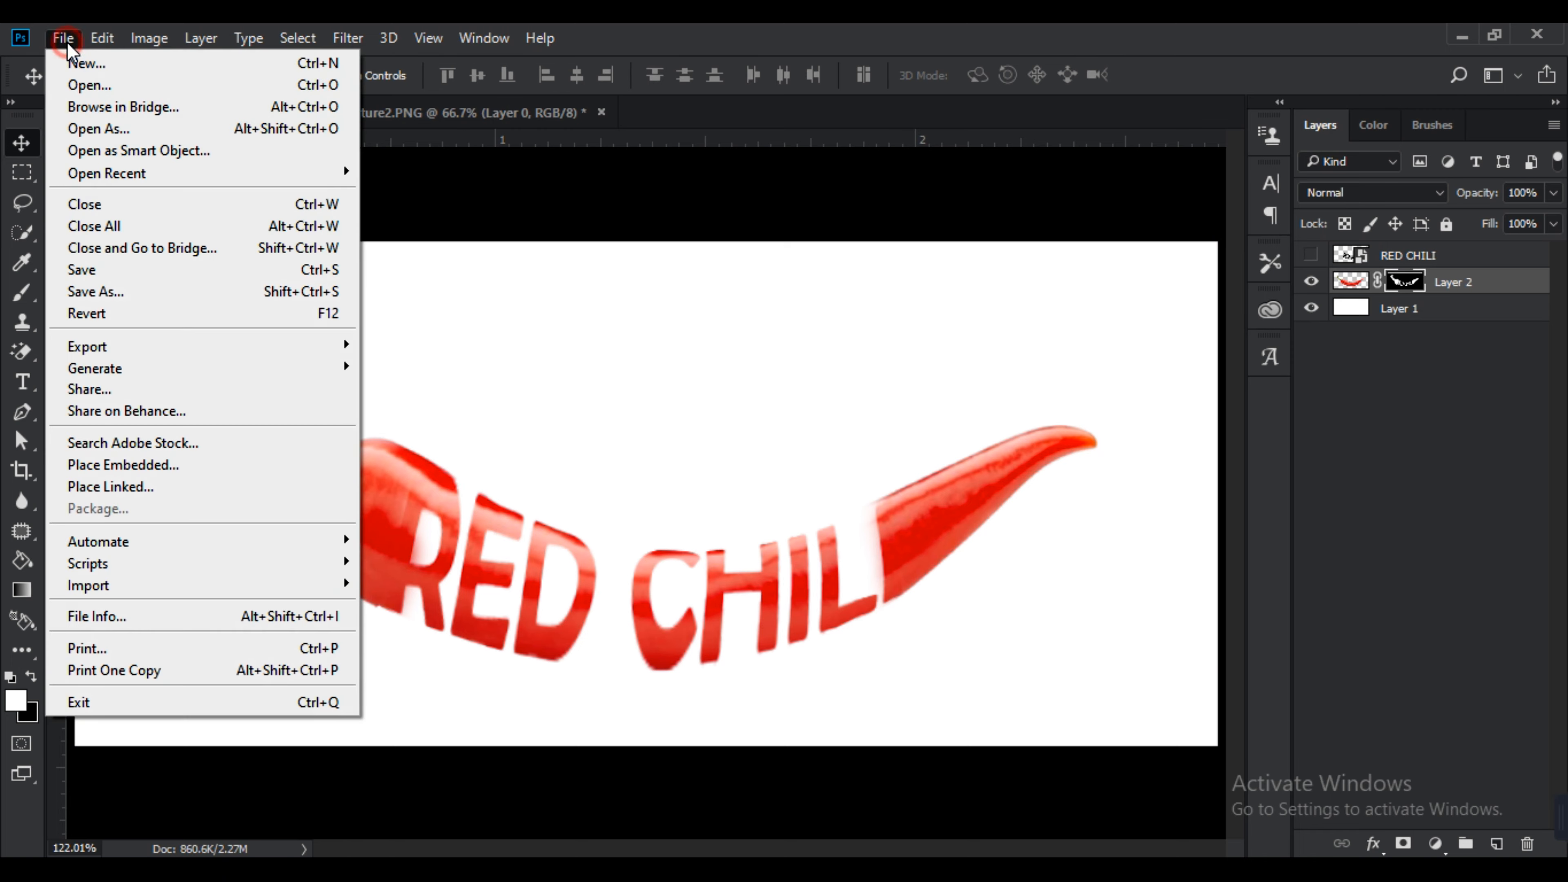
pyautogui.click(98, 288)
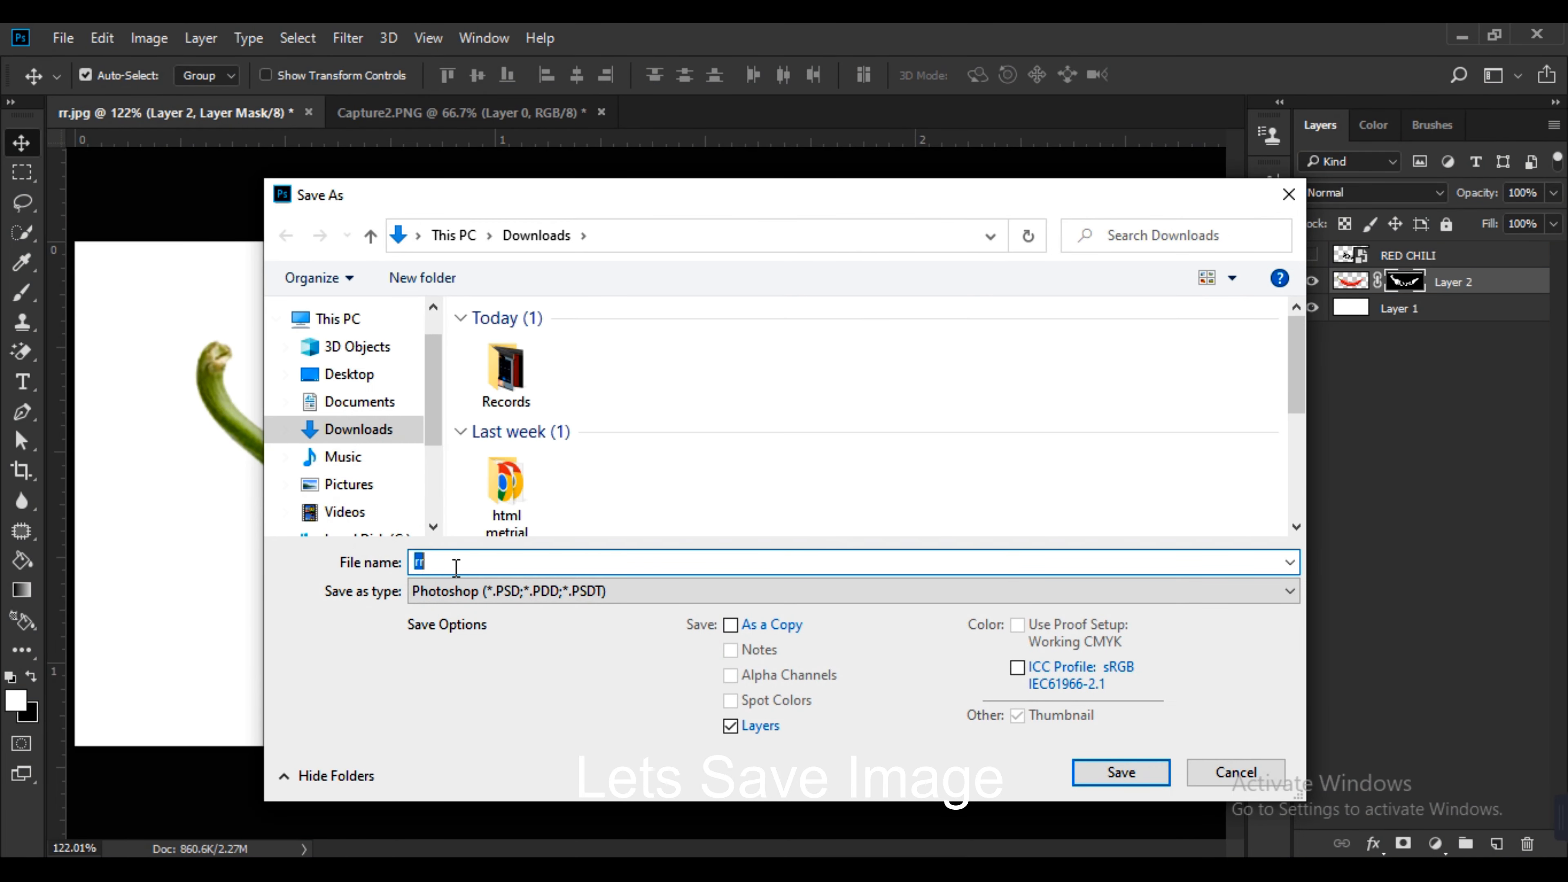
pyautogui.write('RED CHILI')
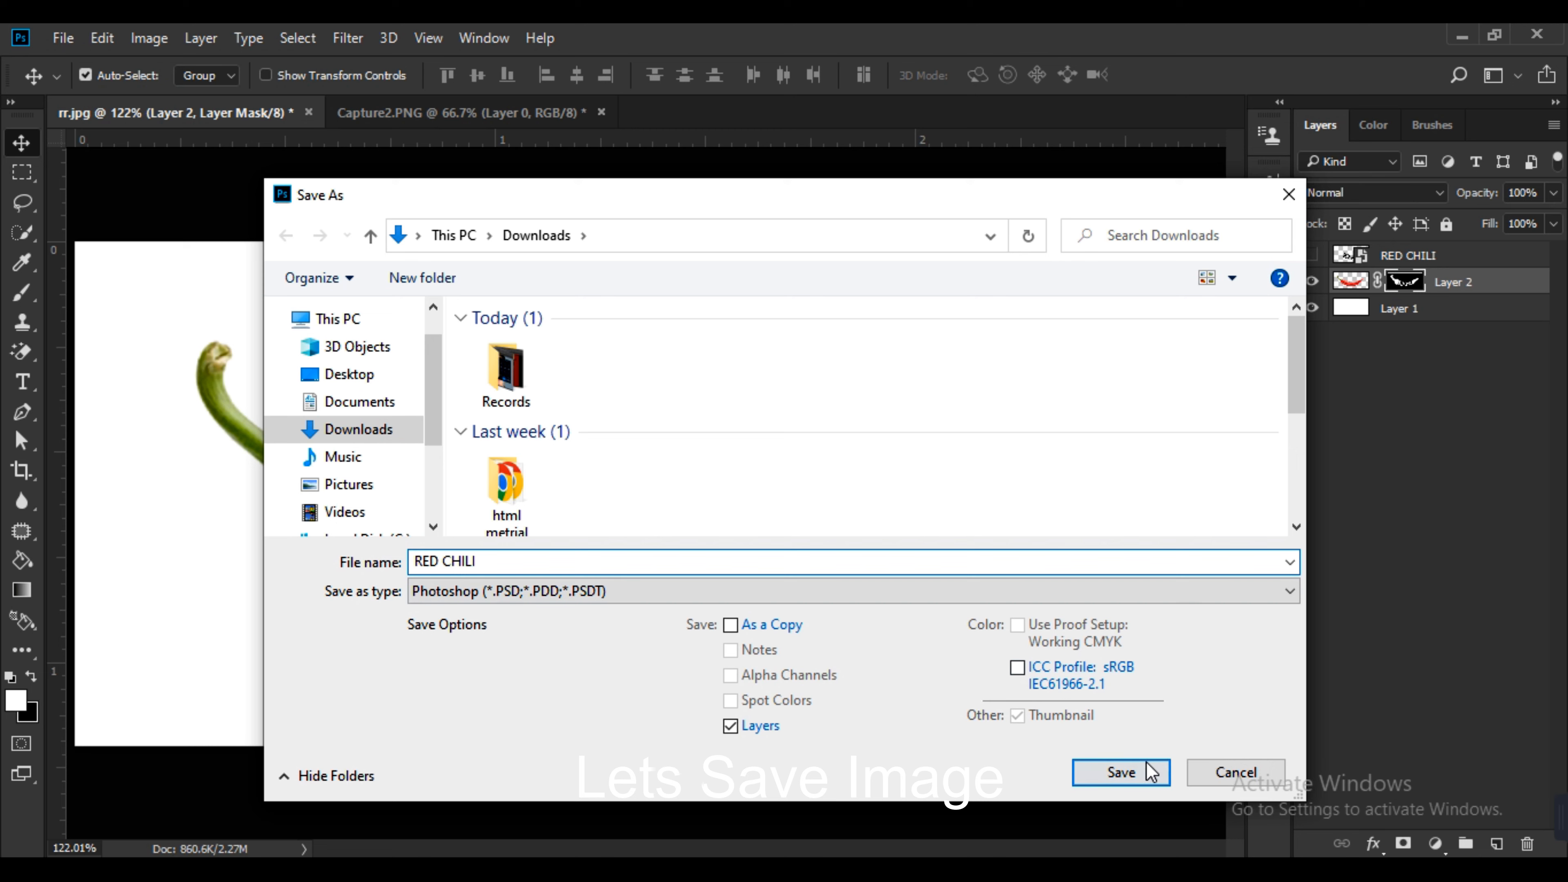
pyautogui.click(870, 592)
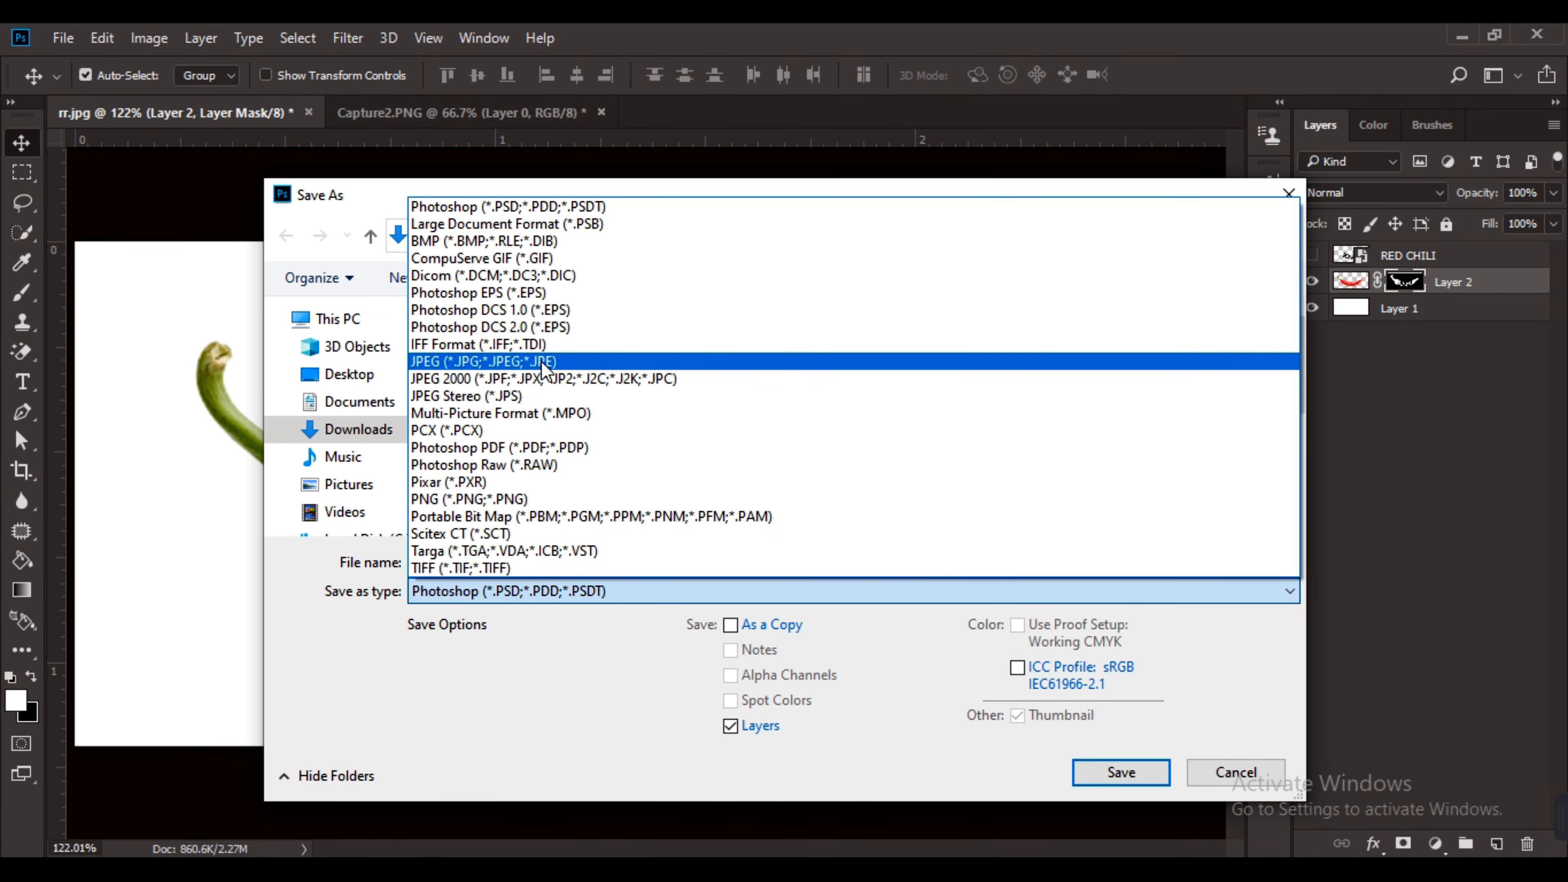
pyautogui.click(541, 361)
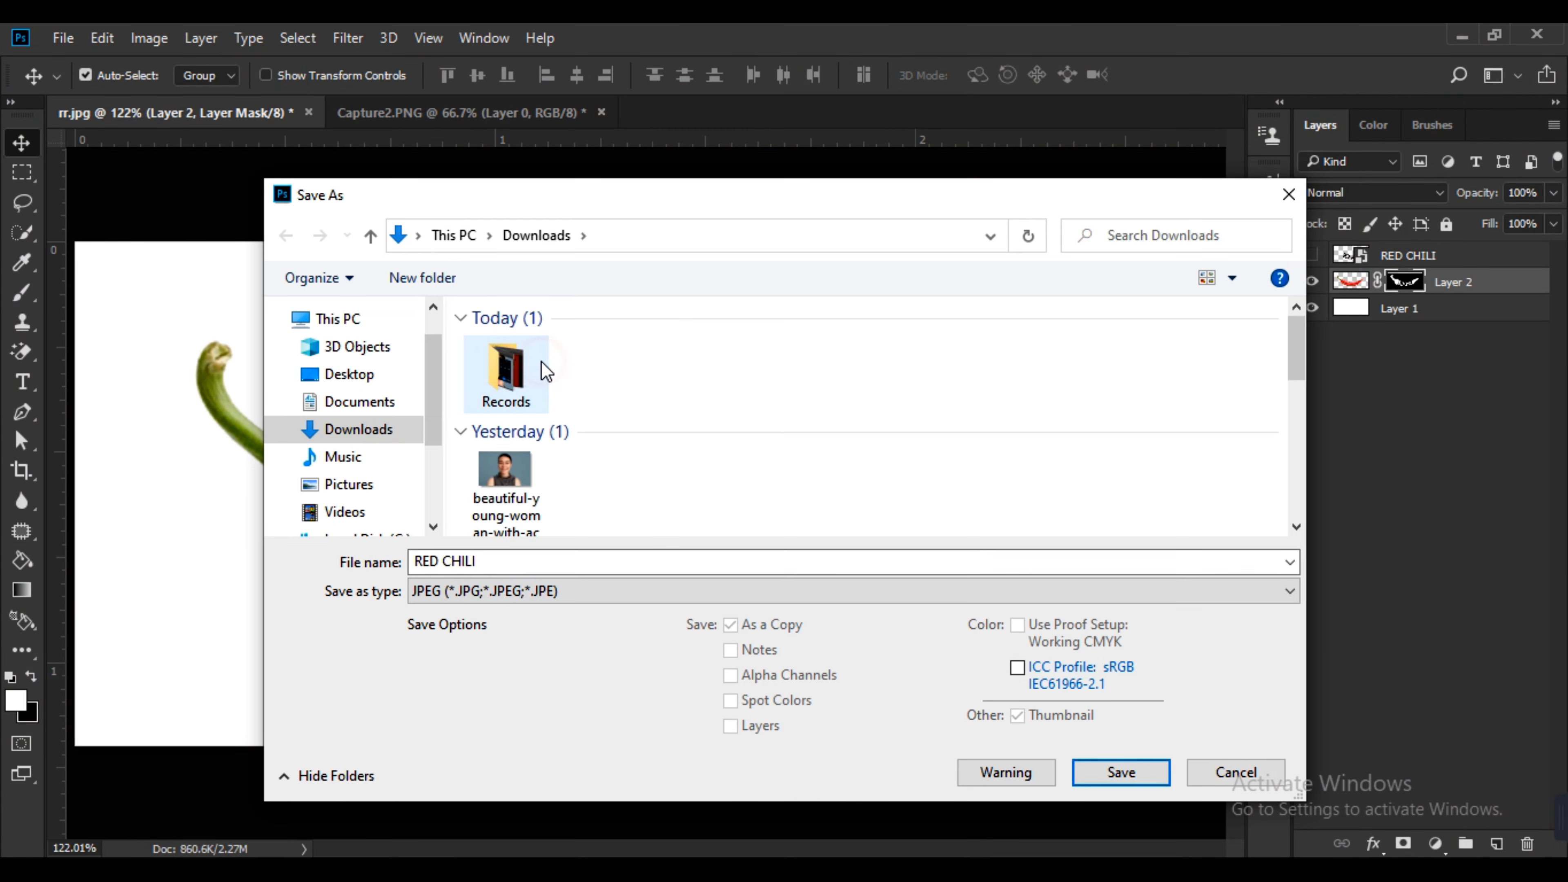
pyautogui.click(1118, 773)
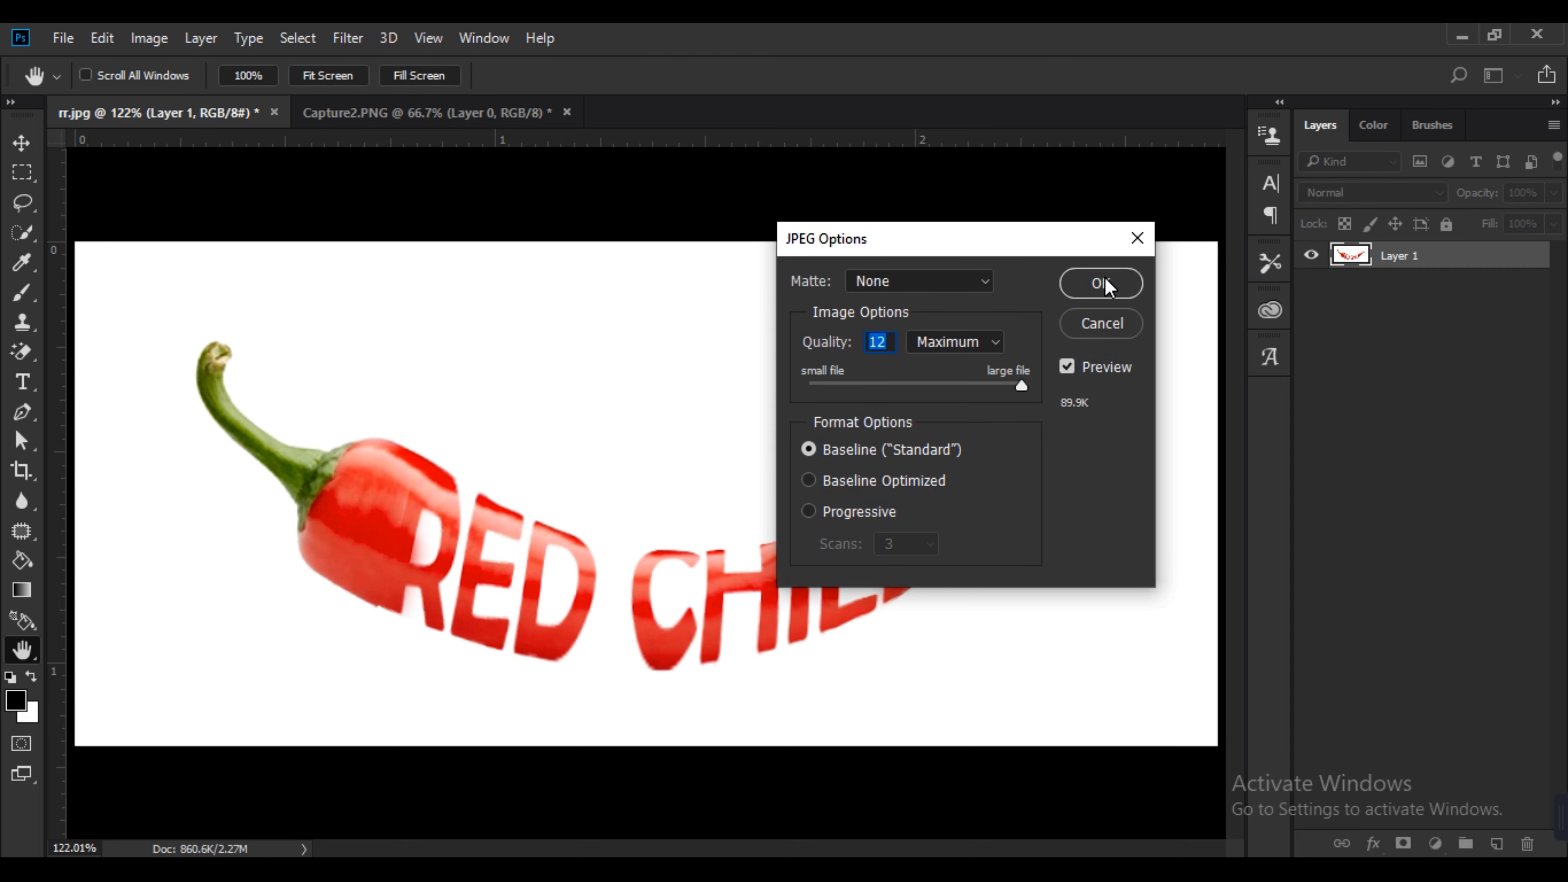
pyautogui.click(1101, 283)
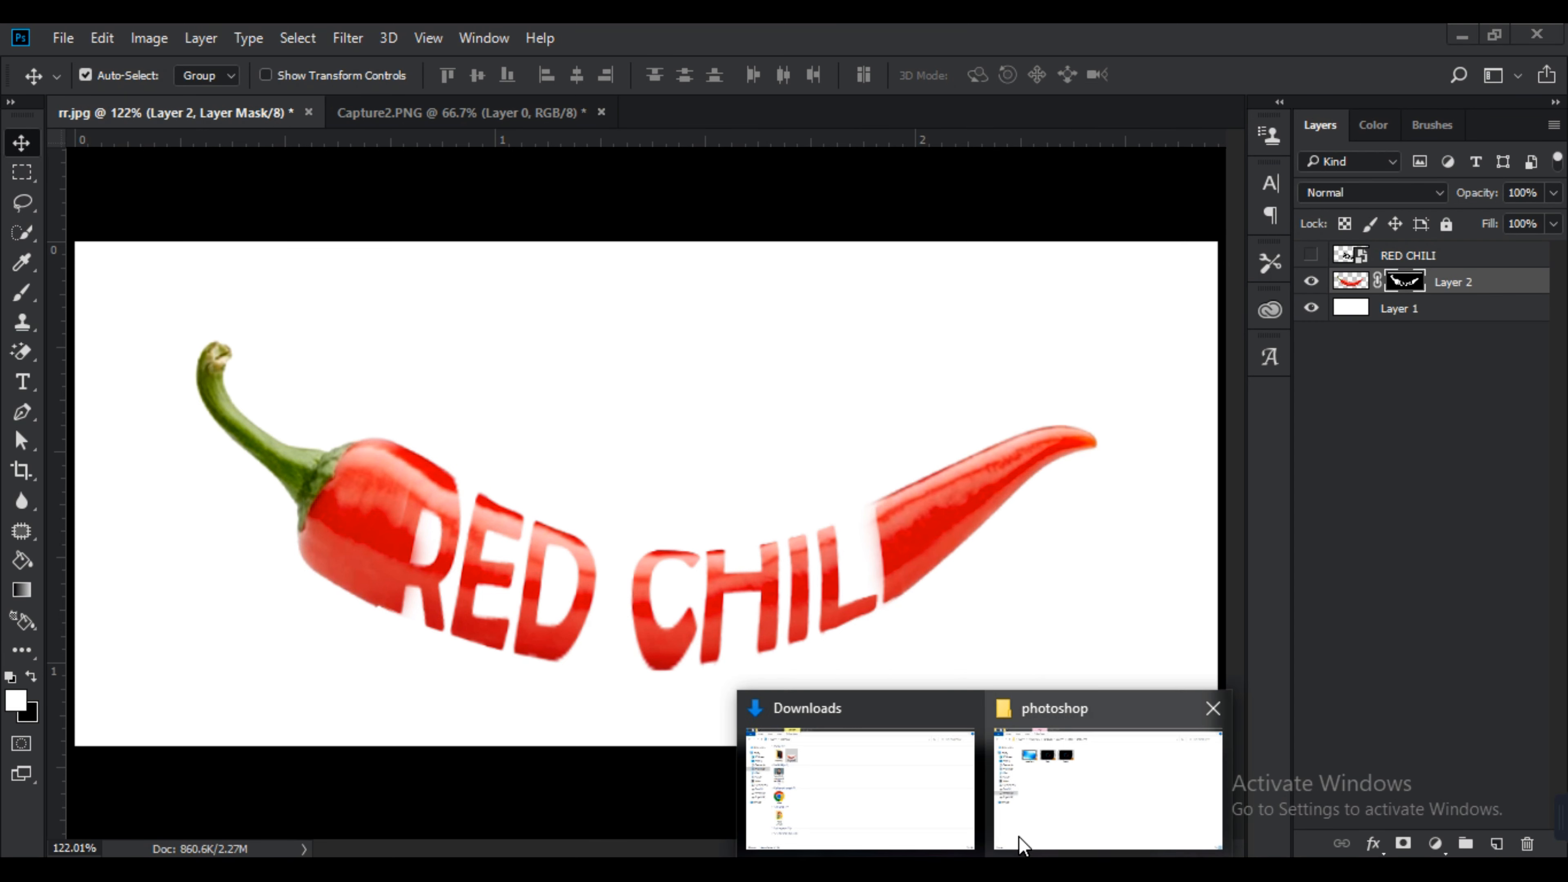
# Switch to the Downloads folder in File Explorer, refresh it, and open RED CHILI.jpg to inspect the saved image up close.
pyautogui.click(880, 778)
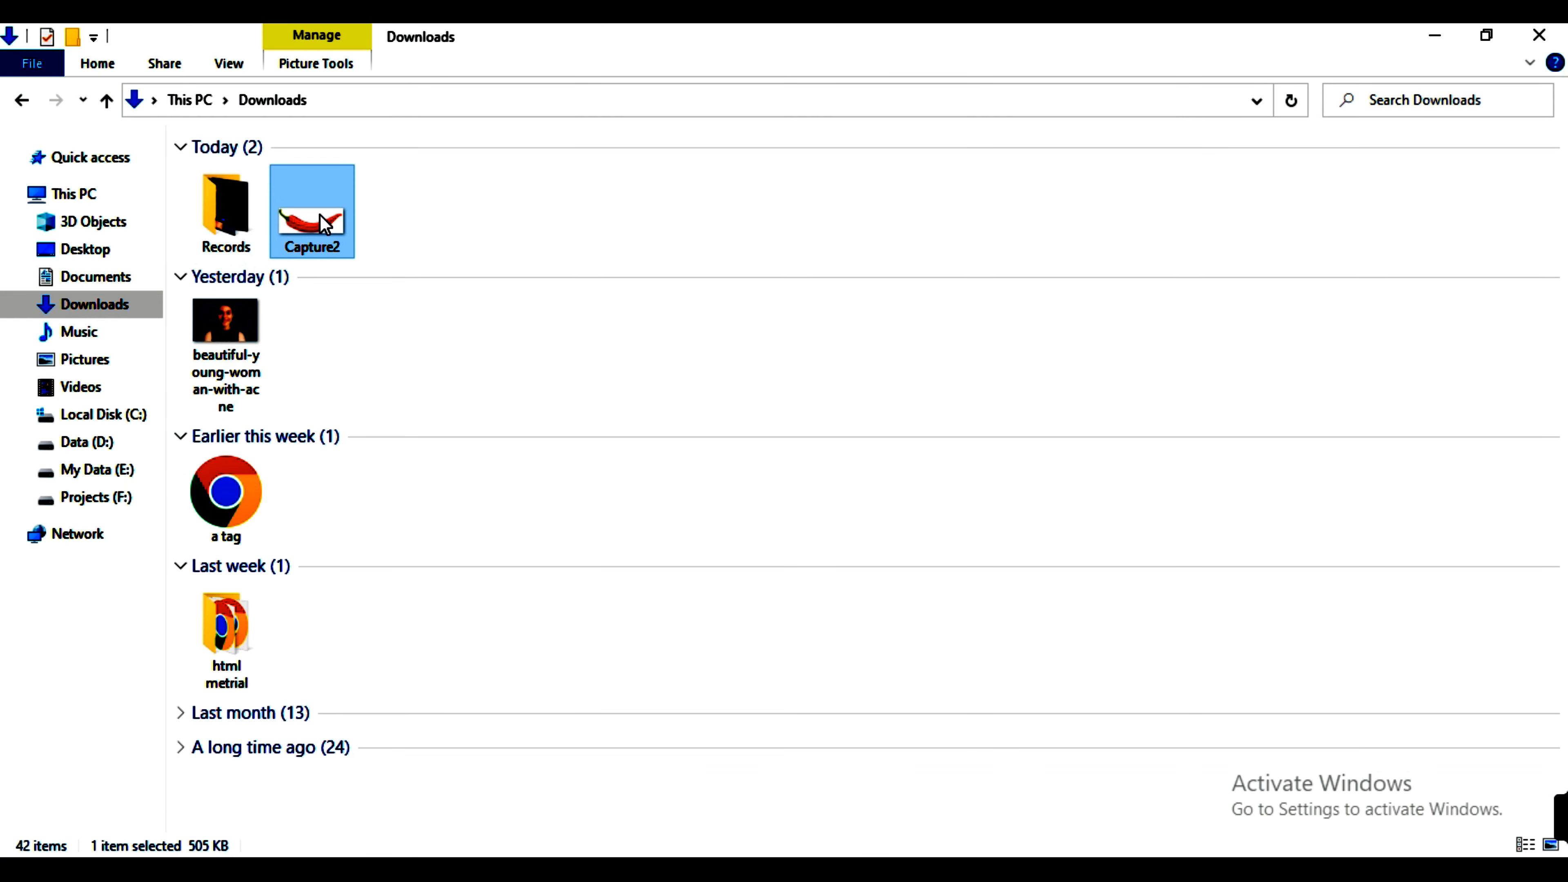
pyautogui.rightClick(406, 211)
pyautogui.click(447, 303)
pyautogui.click(253, 229)
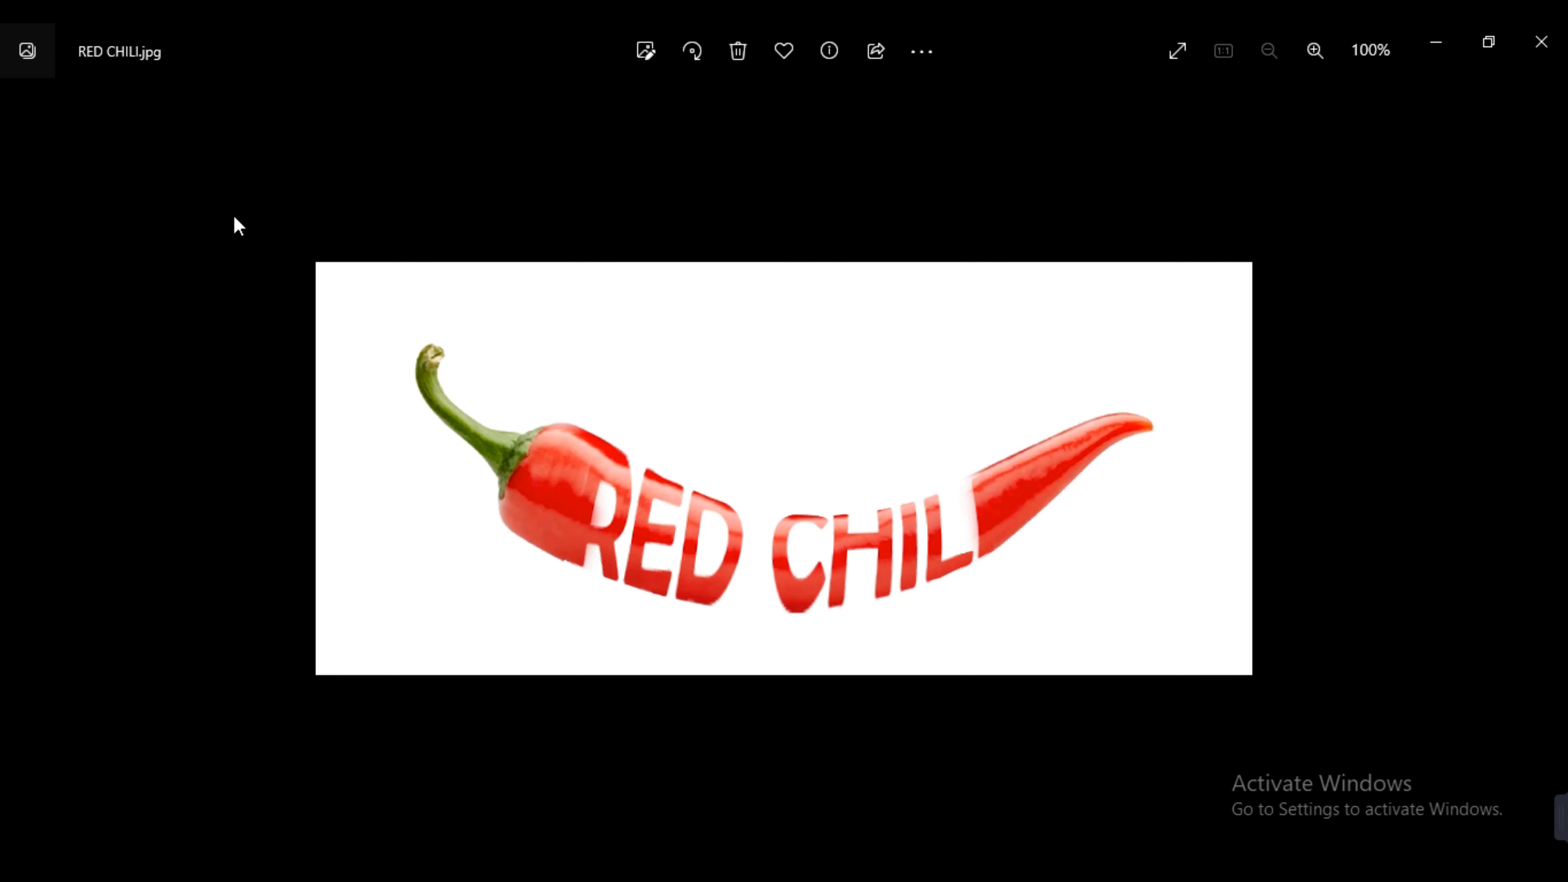
pyautogui.scroll(2, 772, 497)
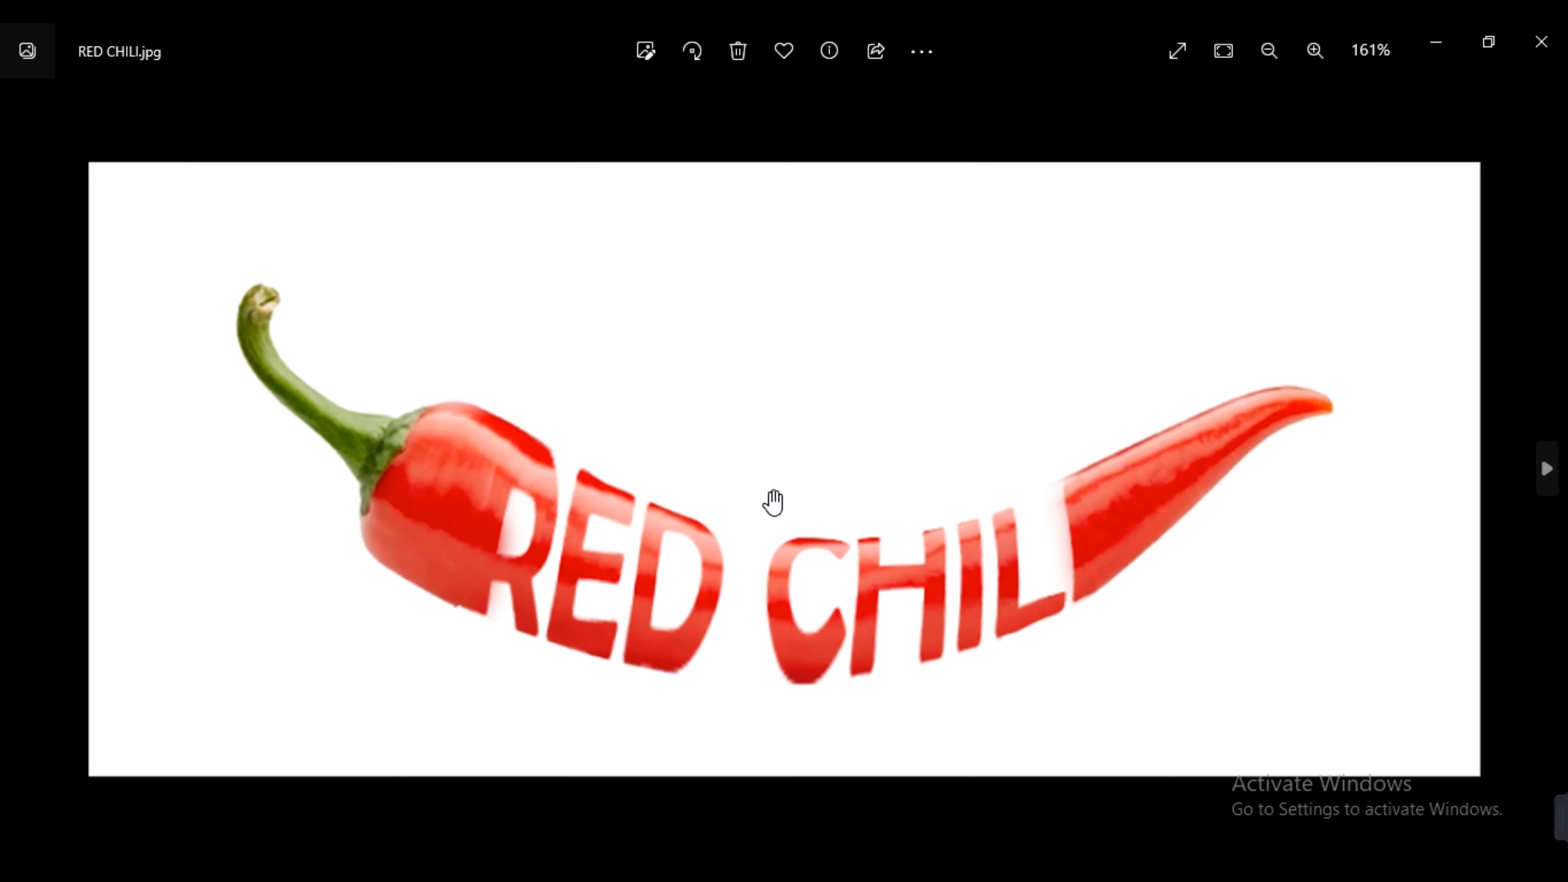
pyautogui.scroll(-2, 772, 498)
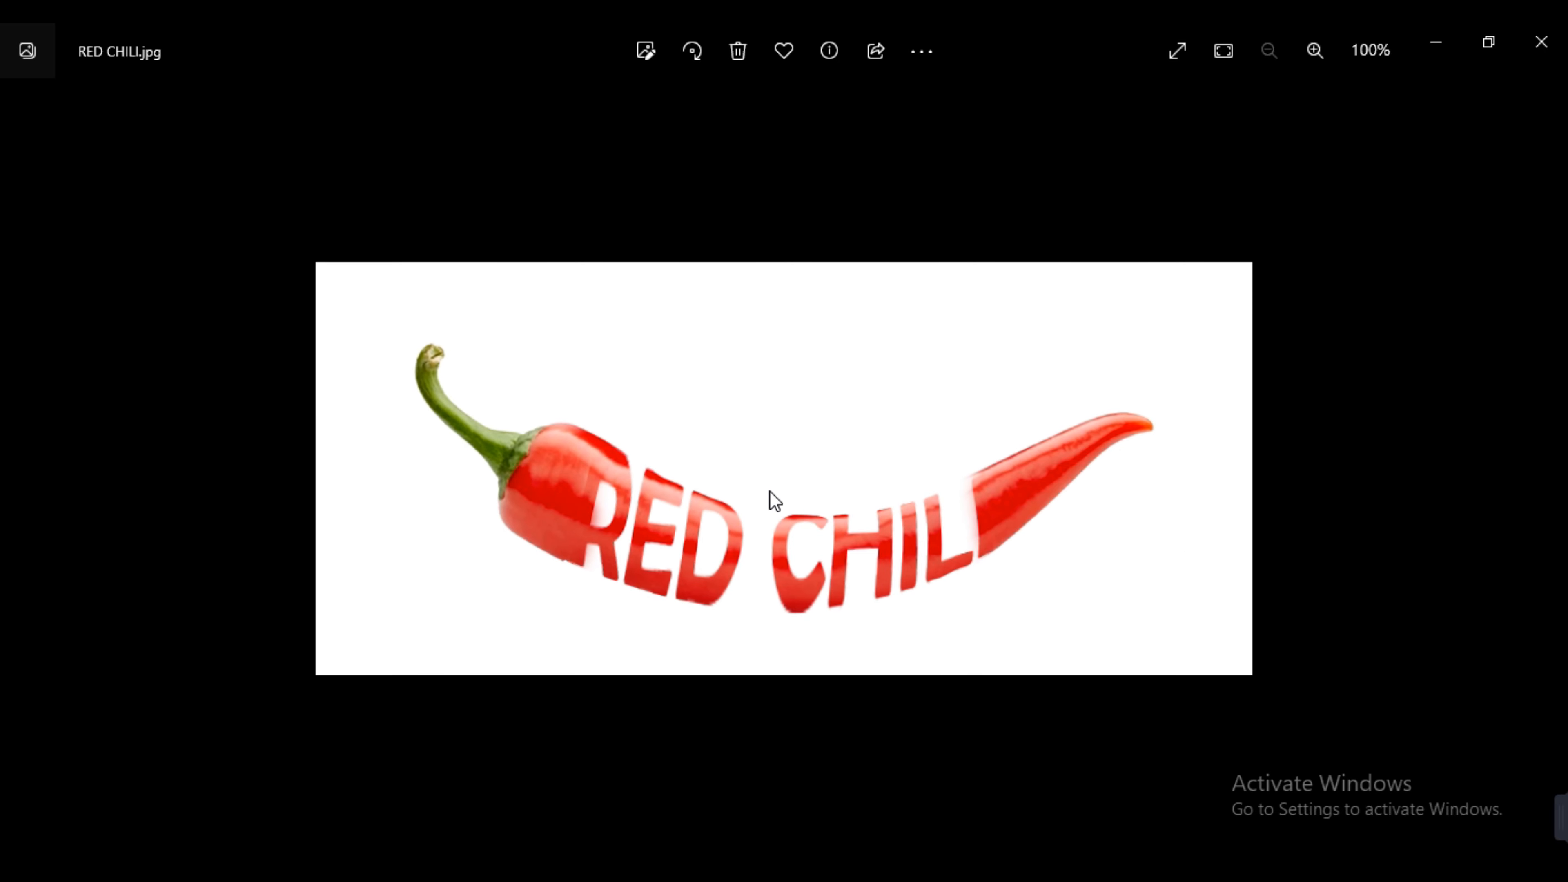